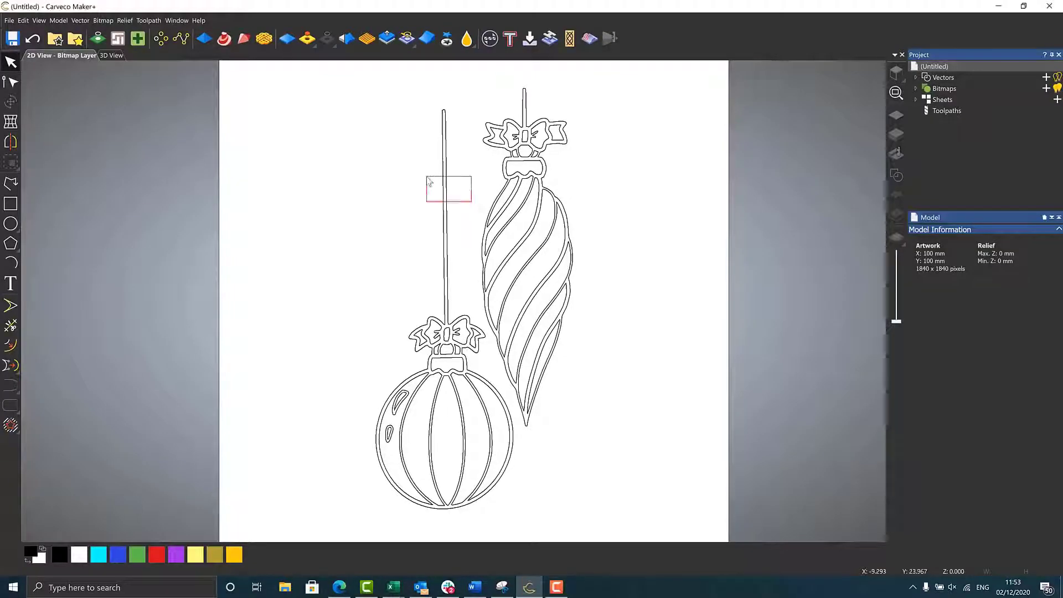
Step: Select the outer outlines of both baubles and give them a round profile in the Shape Editor, checking it in 3D
left_click(425, 174)
left_click_drag(528, 107, 504, 92, "shift")
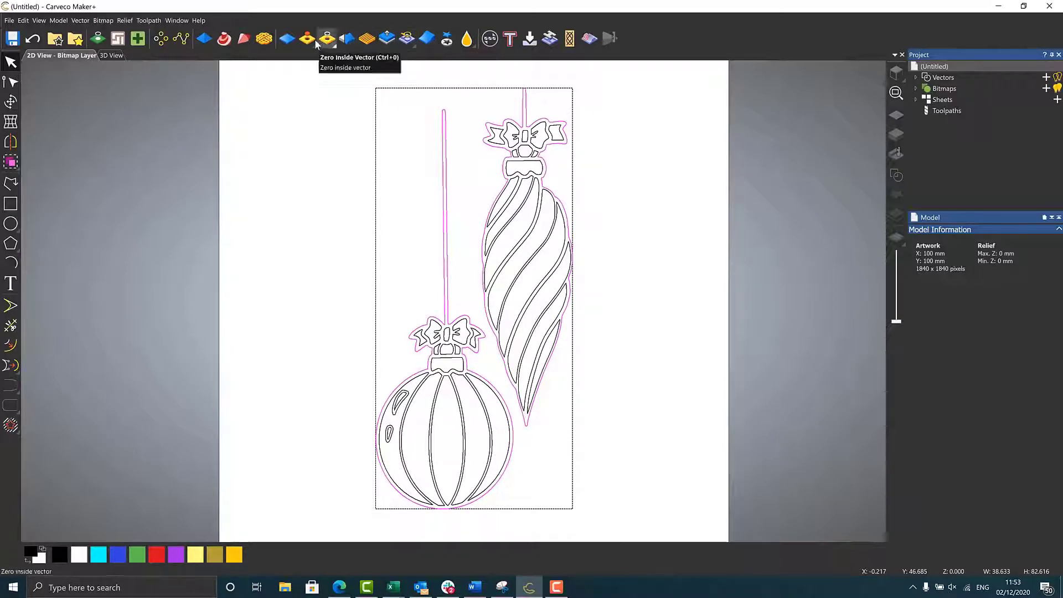
left_click(209, 41)
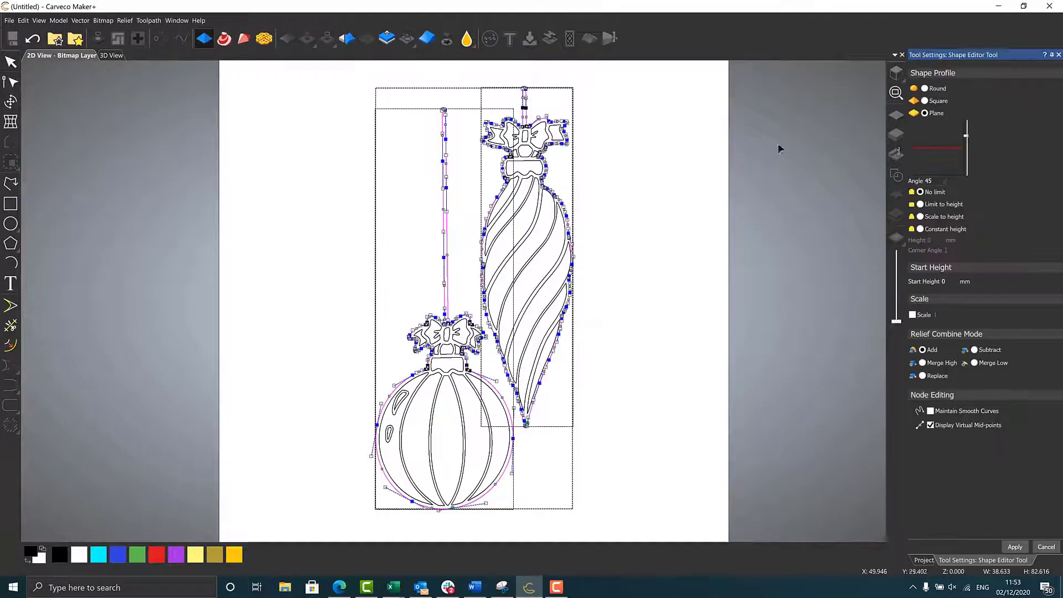
left_click(924, 88)
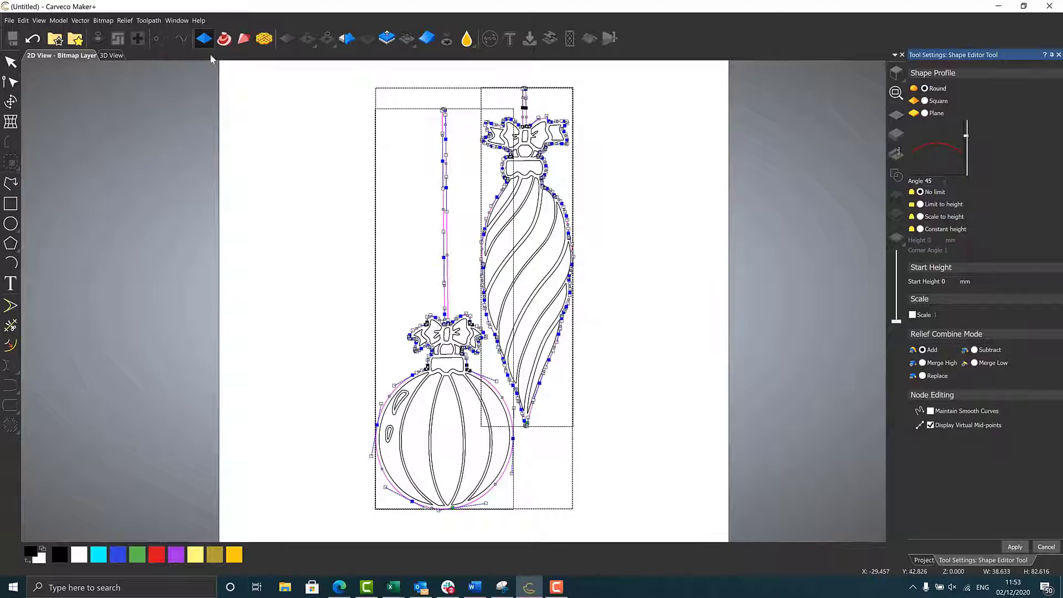
left_click(485, 350)
scroll(484, 349, "up", 2)
scroll(530, 393, "down", 1)
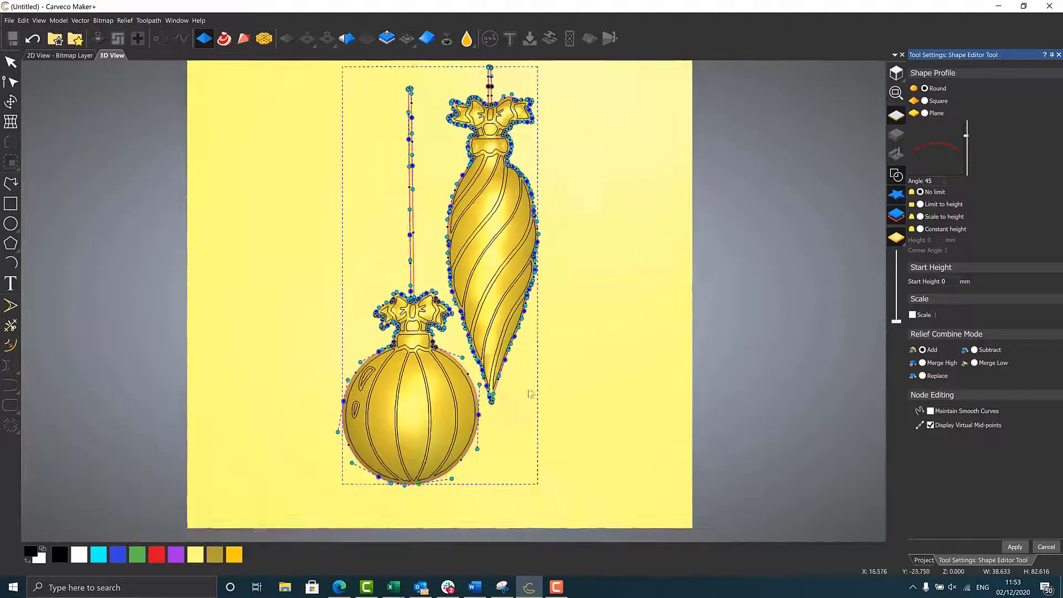
middle_click_drag(530, 393, 569, 284)
scroll(571, 289, "up", 3)
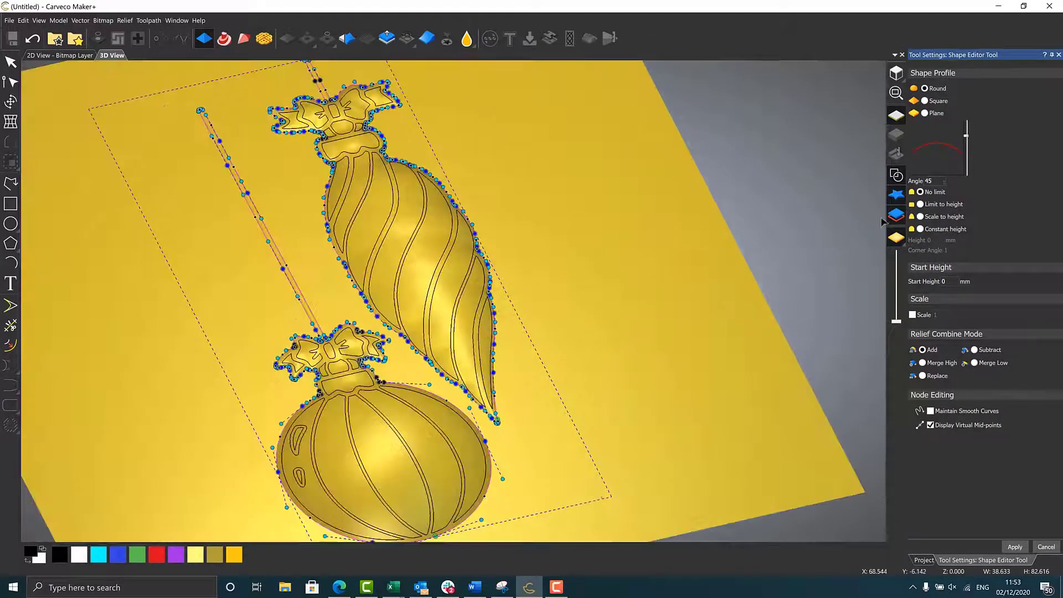
Step: Limit the round profile of the bauble outlines to a height of 3 mm and set its start height to 3 mm
left_click(920, 204)
type("3")
key("Tab")
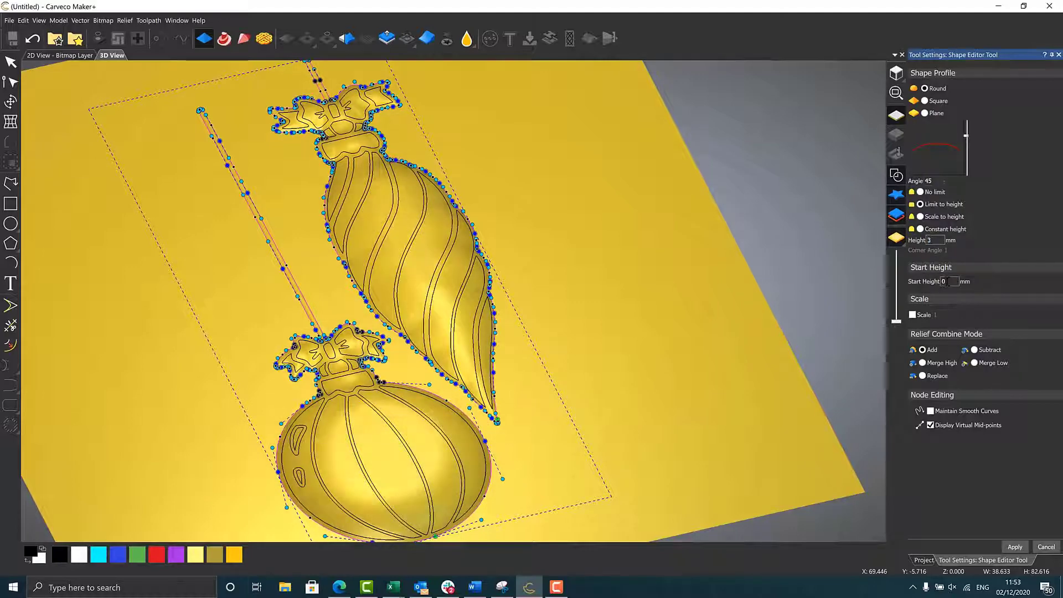
type("3")
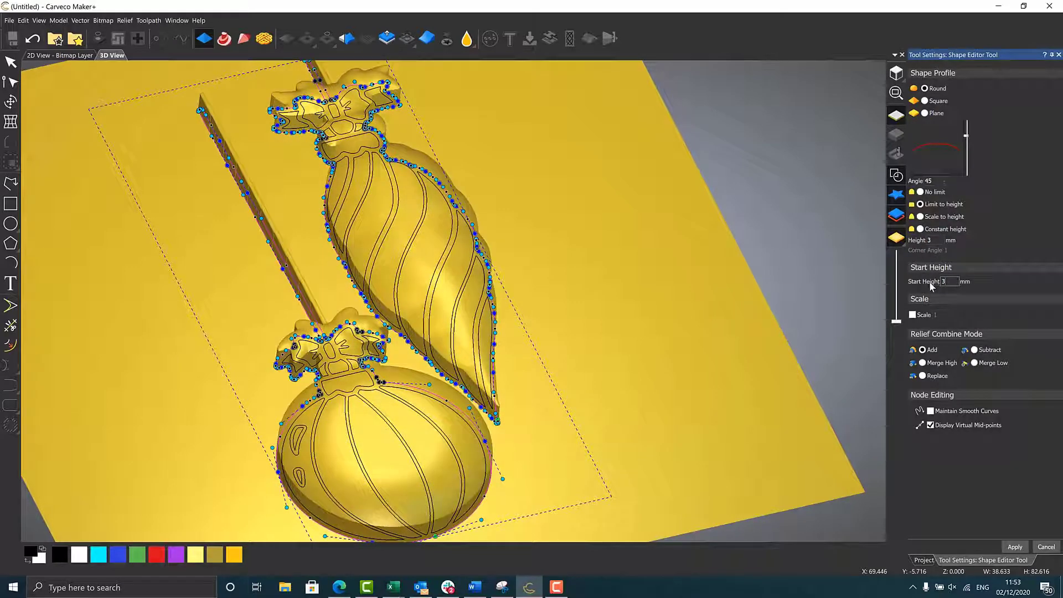
Step: Lower the outline shape's start height to 1 mm and its height limit to 2 mm
type("1")
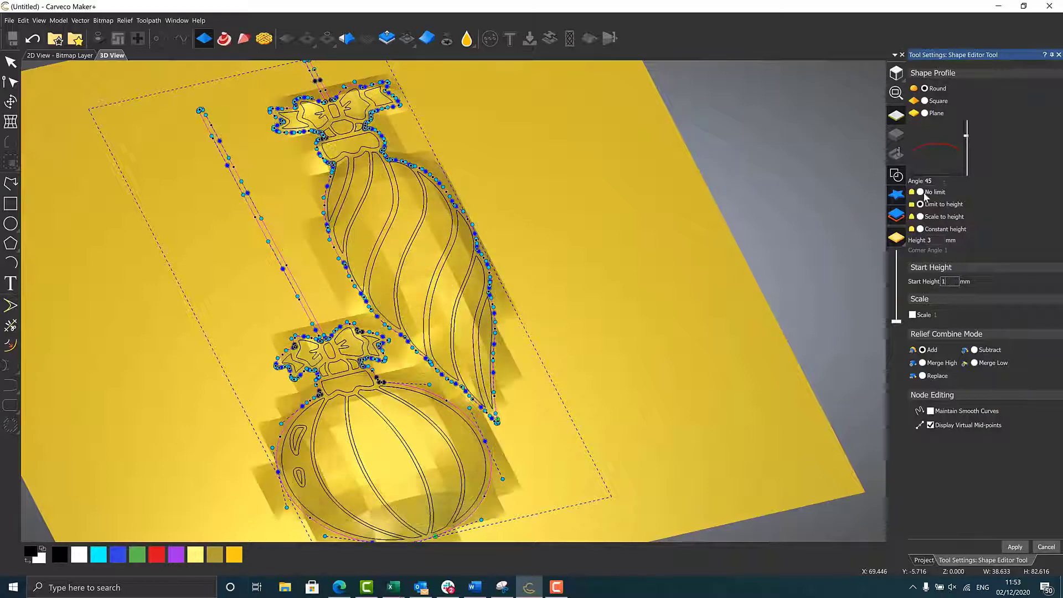
type("2")
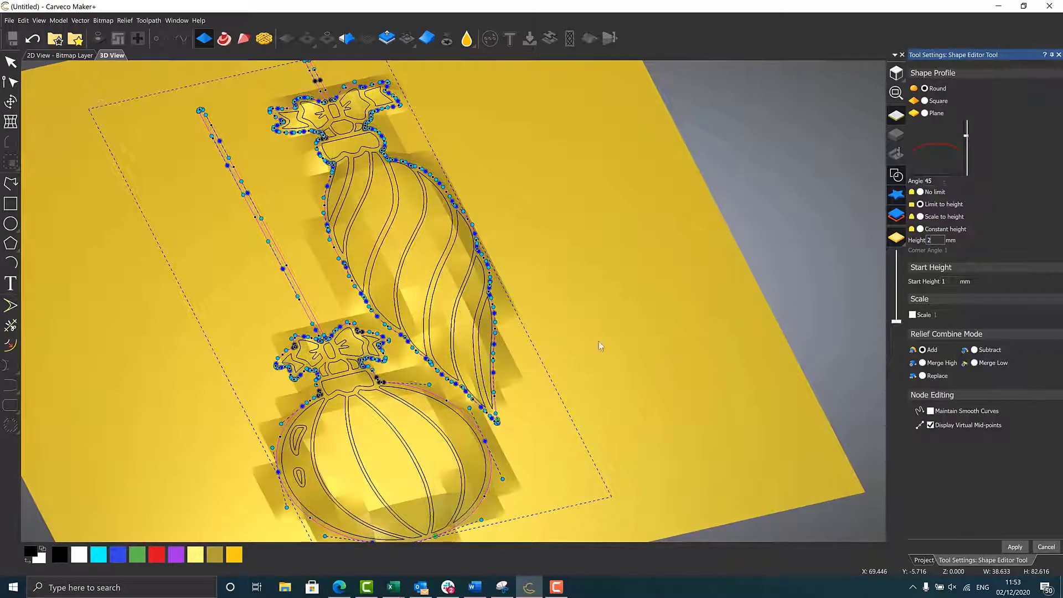
scroll(408, 378, "up", 2)
scroll(470, 324, "down", 1)
middle_click_drag(471, 324, 468, 243)
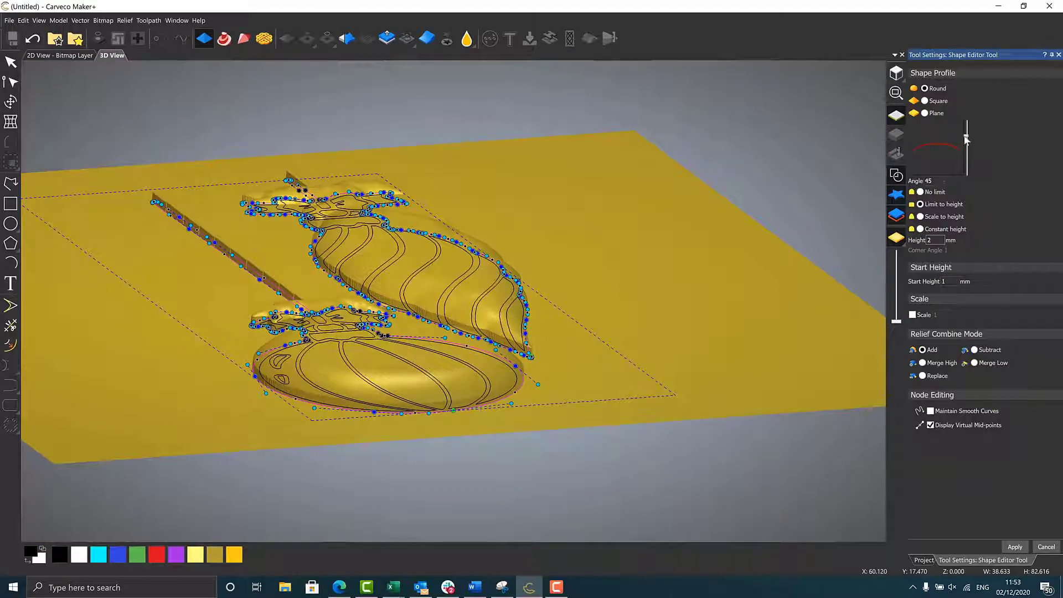
Step: Raise the outline profile's angle to 90 degrees and check the edges of both baubles
left_click_drag(966, 138, 966, 122)
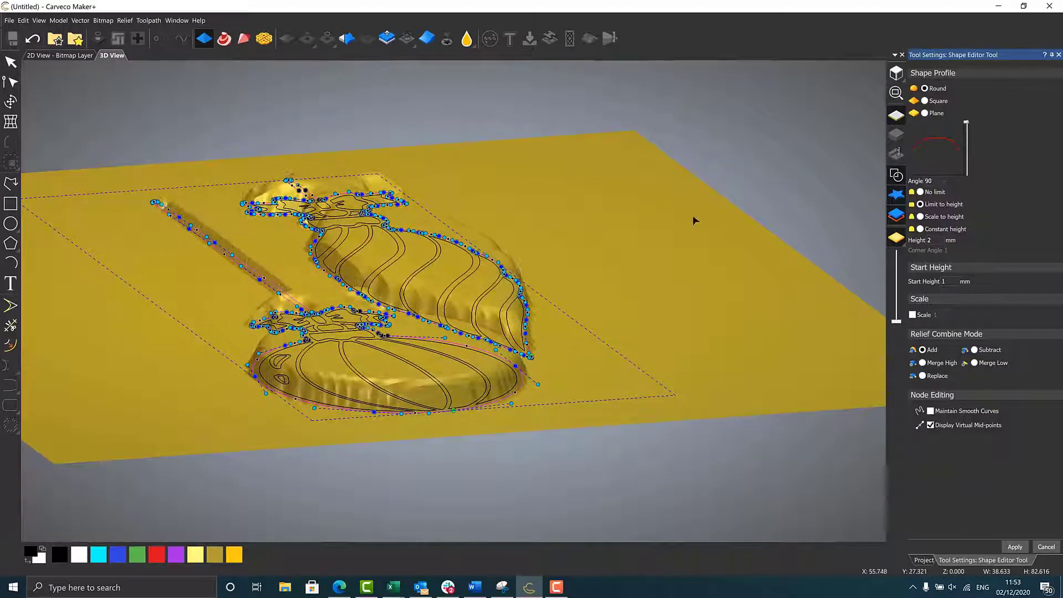
middle_click_drag(639, 340, 537, 384)
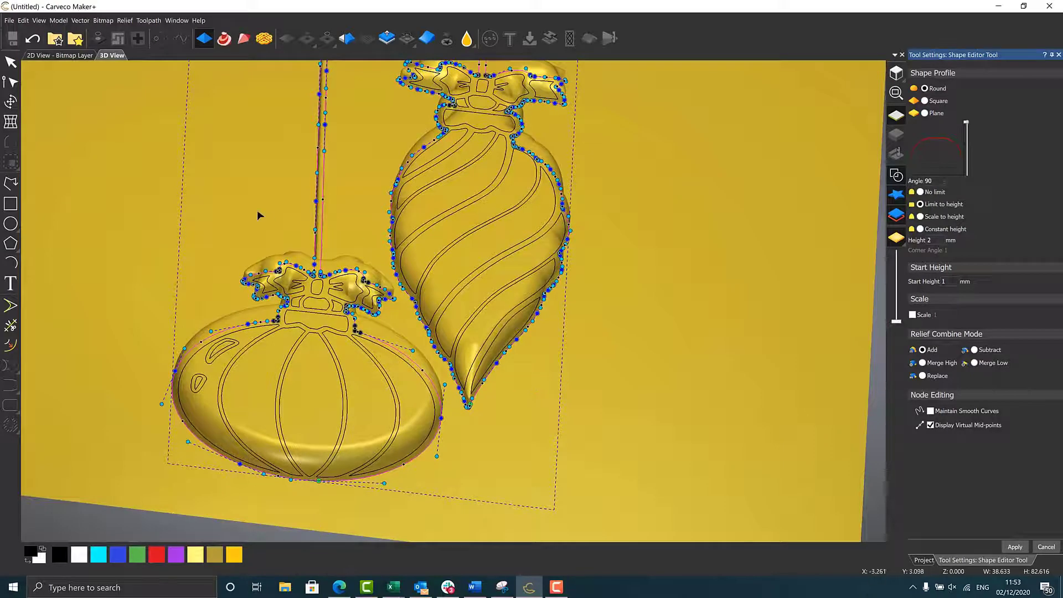
middle_click_drag(259, 216, 267, 313)
left_click_drag(268, 313, 363, 365)
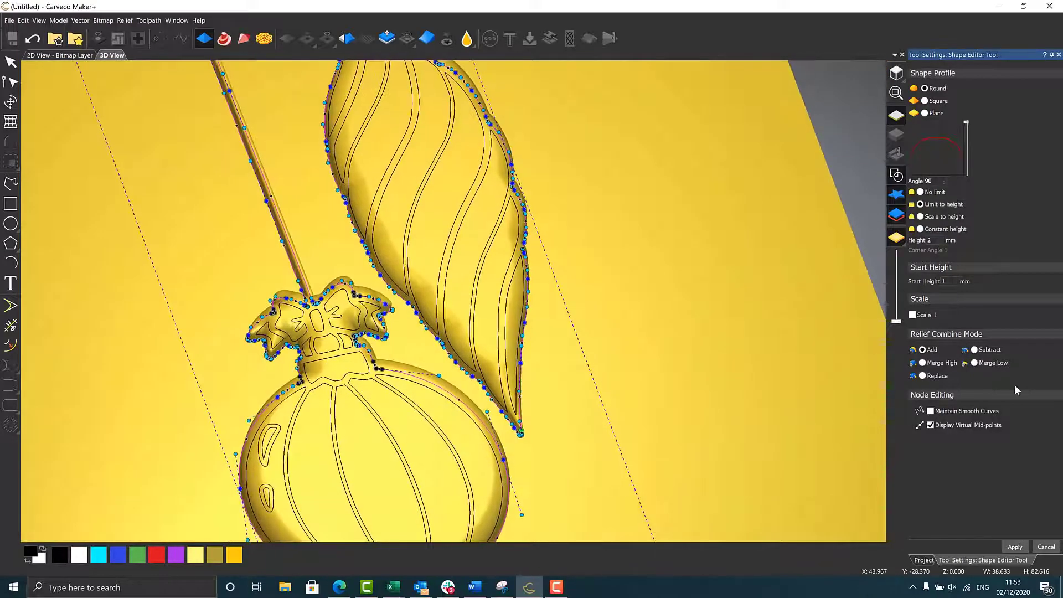
Step: Set the outline shape's height limit to 1 mm, then apply it to the relief and close the Shape Editor
double_click(924, 240)
type("1")
left_click_drag(492, 424, 614, 374)
scroll(633, 380, "up", 2)
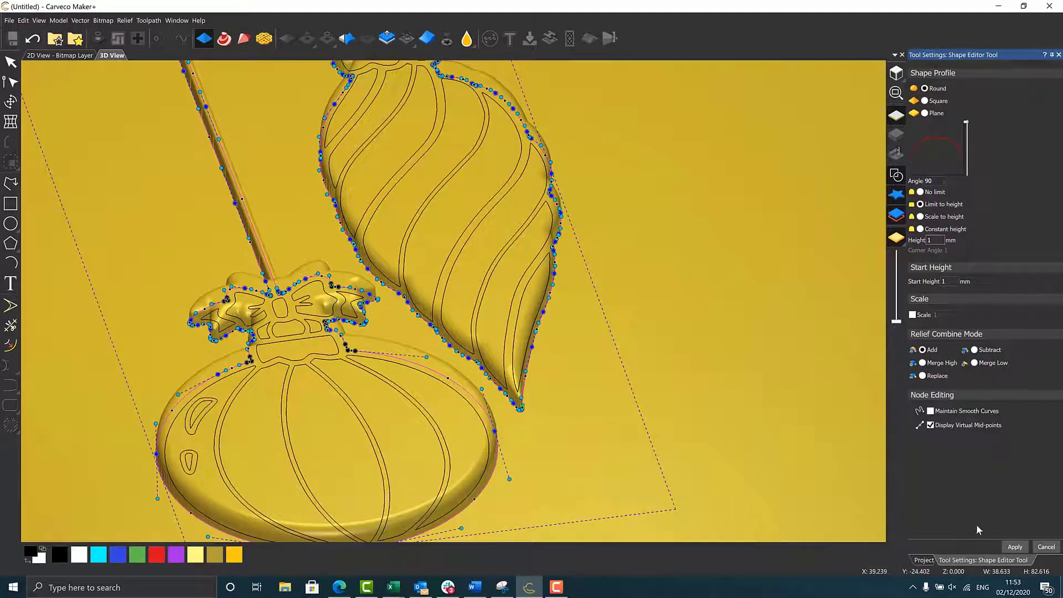
left_click(1046, 548)
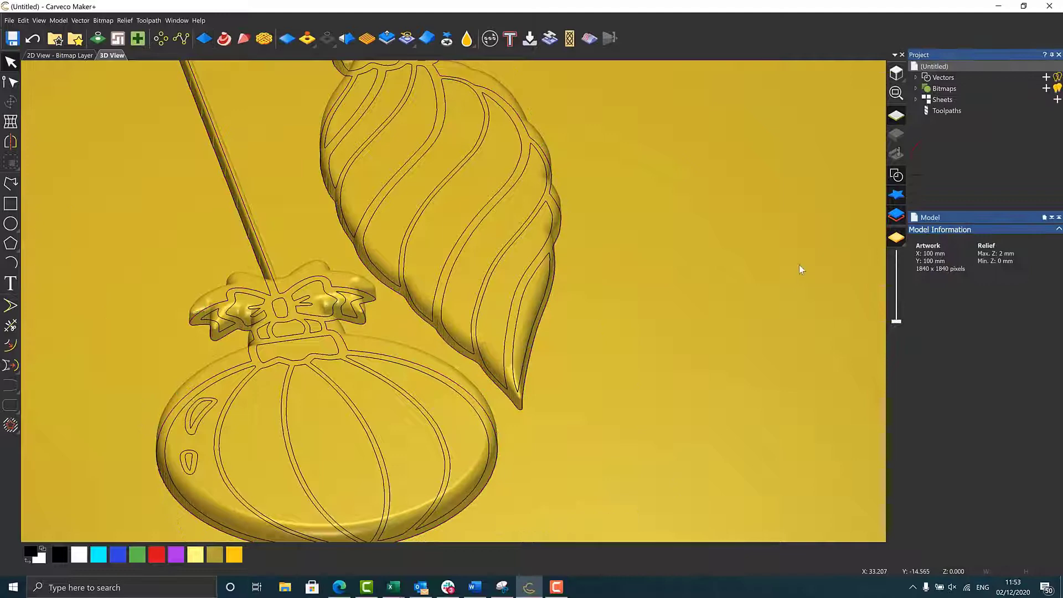
Step: Examine the base relief of both baubles with the vectors hidden, then show the vectors again
left_click(898, 183)
scroll(454, 282, "down", 3)
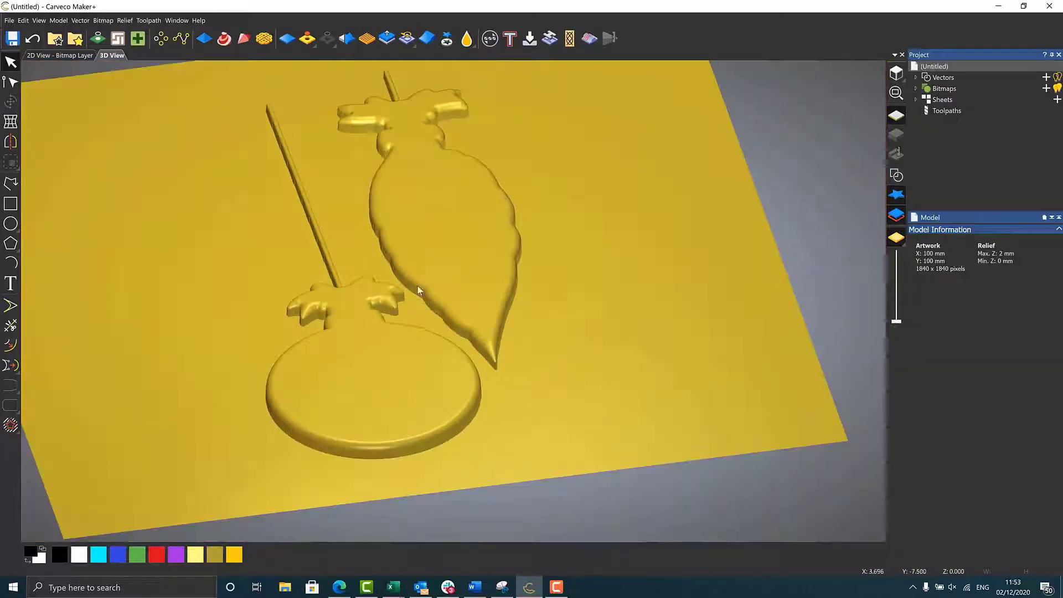
left_click_drag(417, 285, 476, 282)
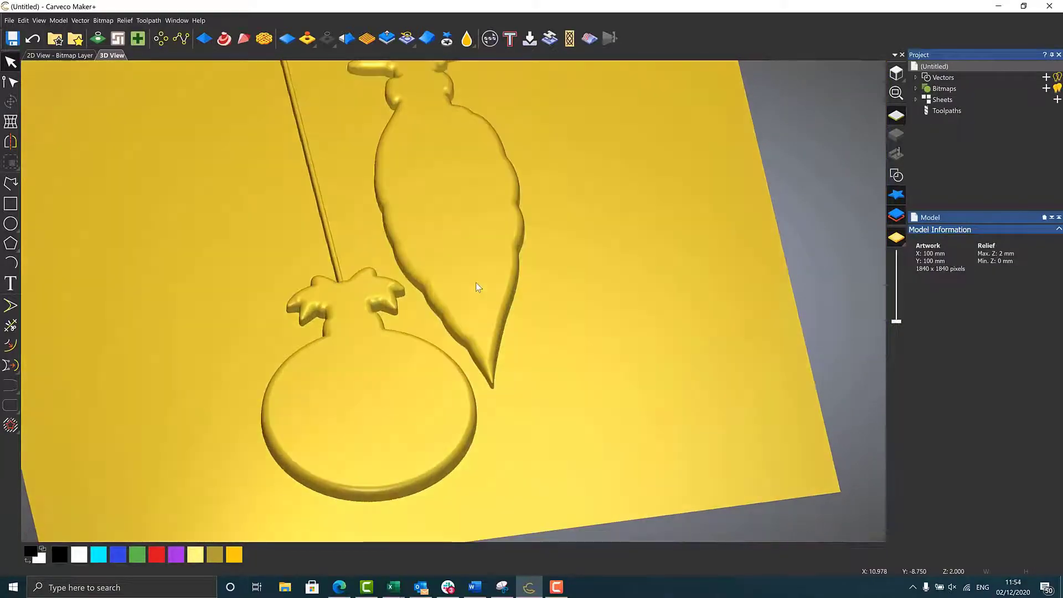
left_click(895, 175)
left_click_drag(573, 282, 554, 325)
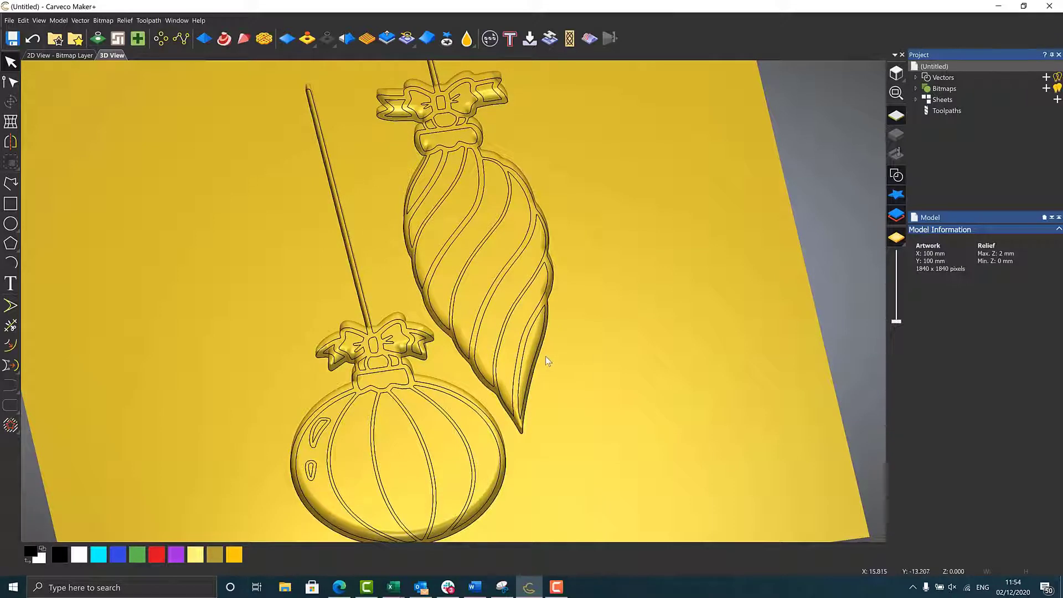
Step: Select only the swirl segments inside the long bauble and give them a round profile with an angle of -22 degrees
left_click(433, 158)
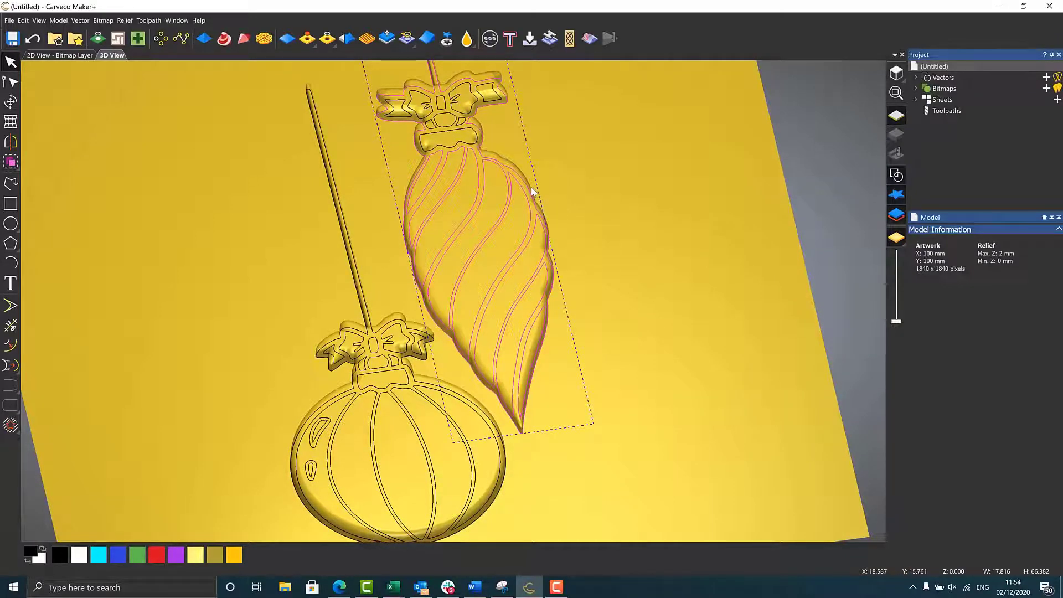
left_click(505, 107)
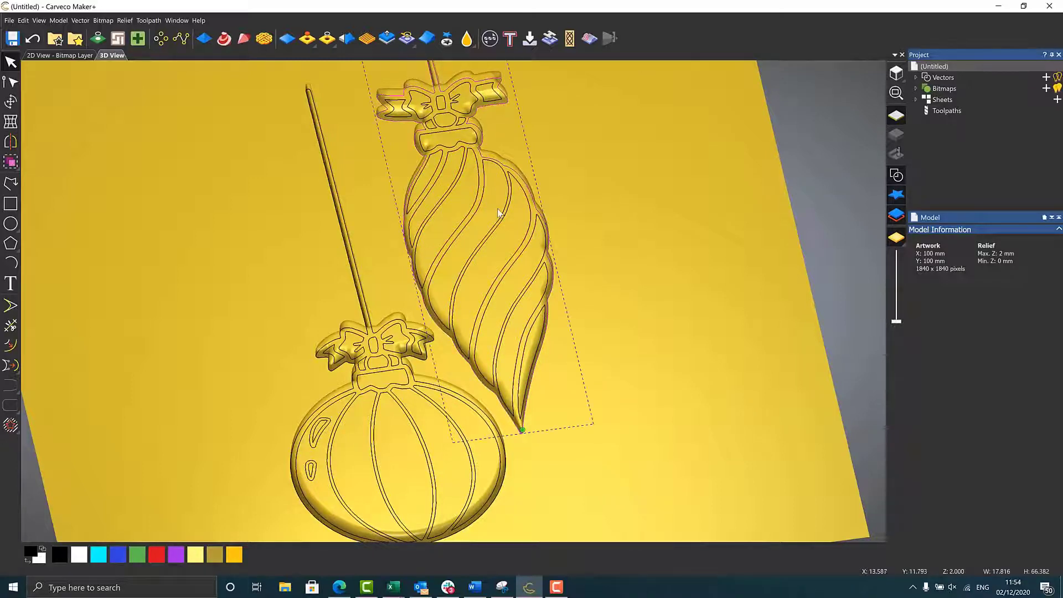
left_click_drag(553, 400, 435, 160)
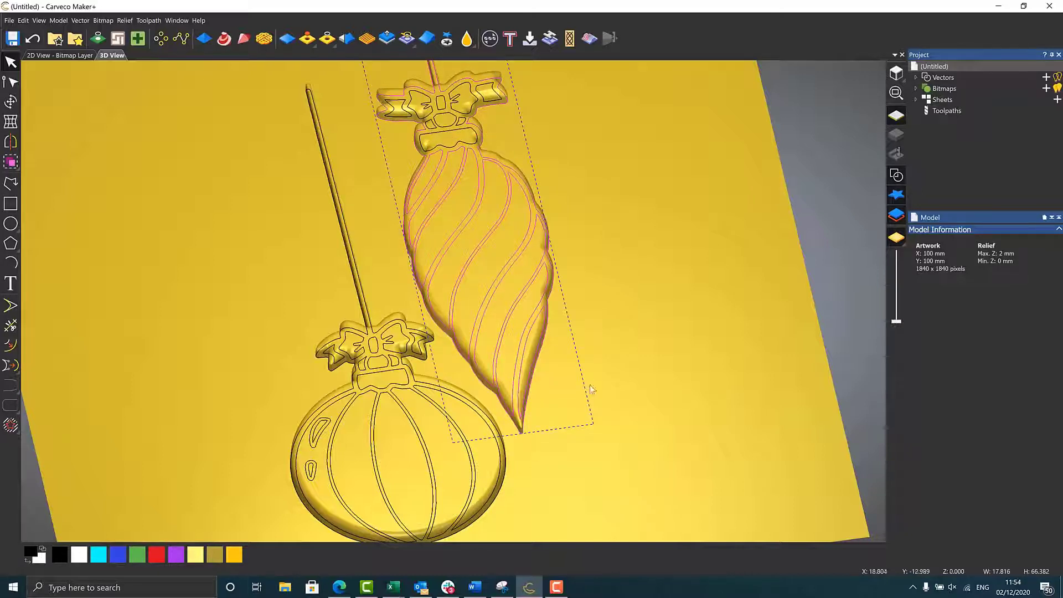
left_click(530, 382)
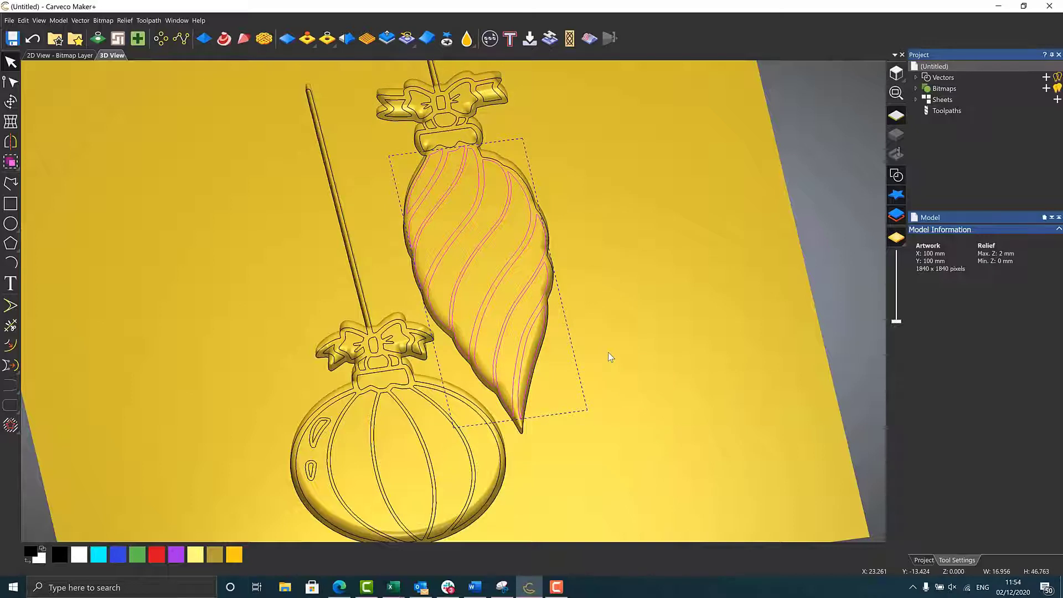
key("F12")
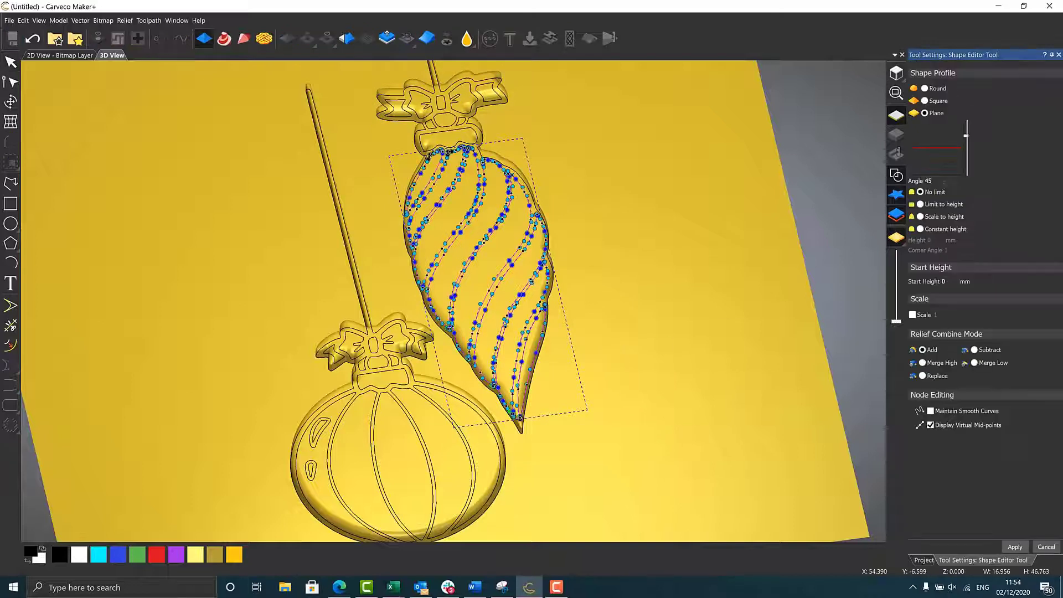
left_click(925, 89)
left_click_drag(963, 164, 966, 157)
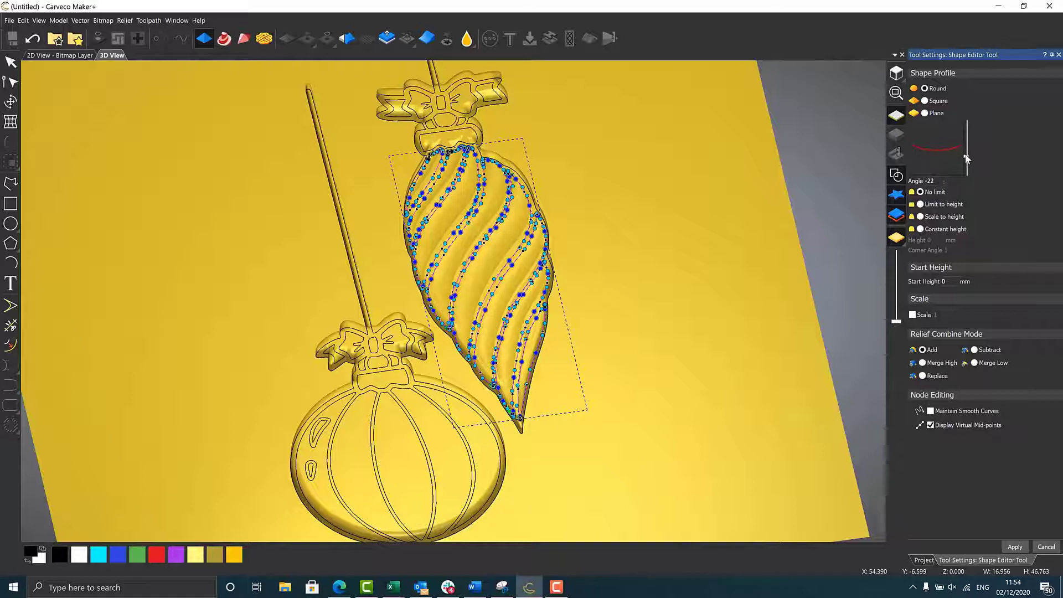
Step: Apply the swirl profile to the relief with the vector display hidden and close the Shape Editor
left_click(896, 176)
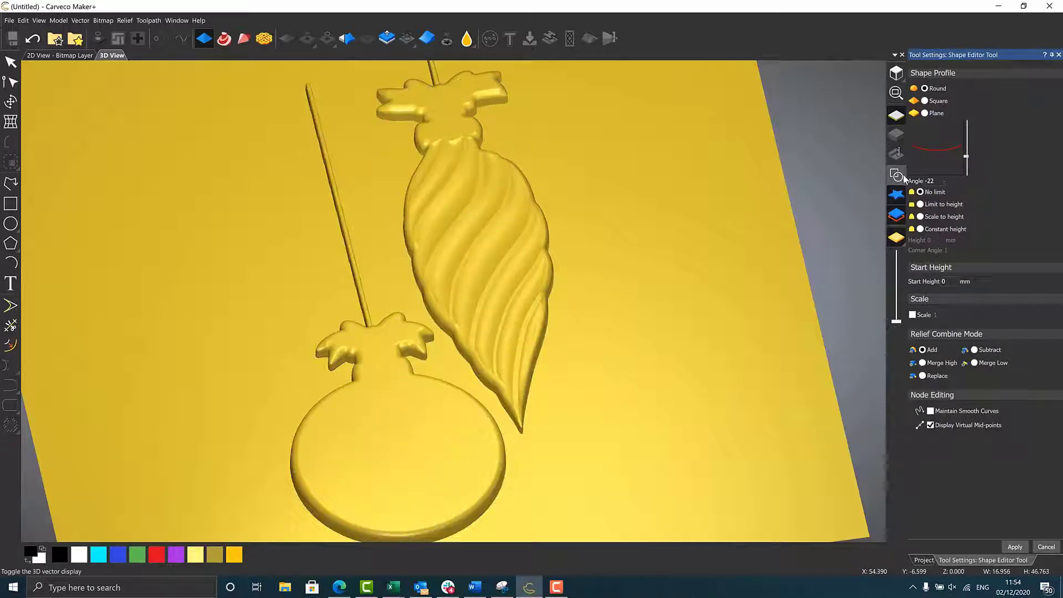
left_click(1017, 545)
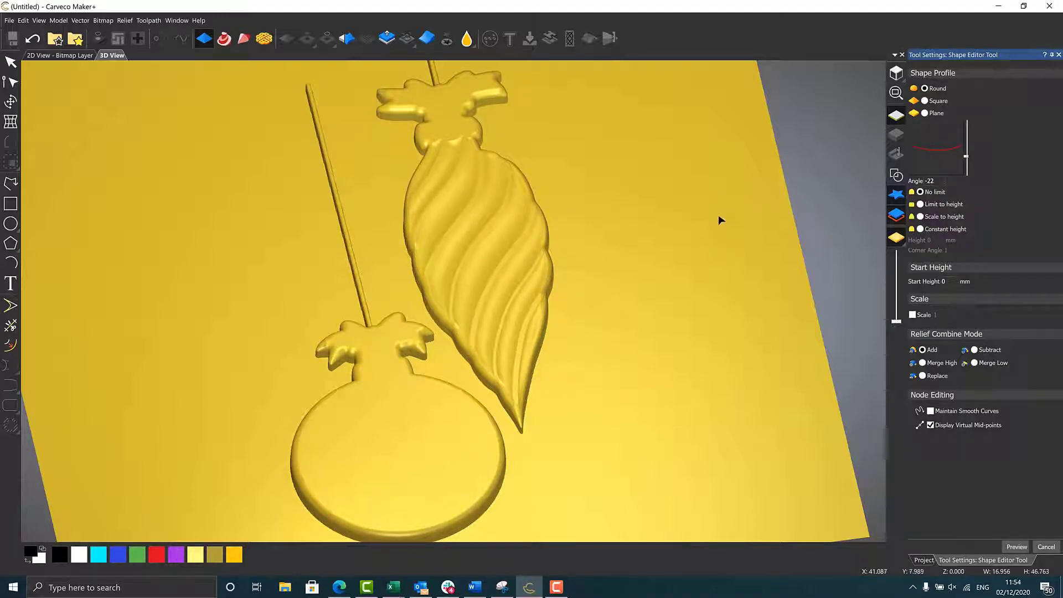
scroll(534, 100, "up", 3)
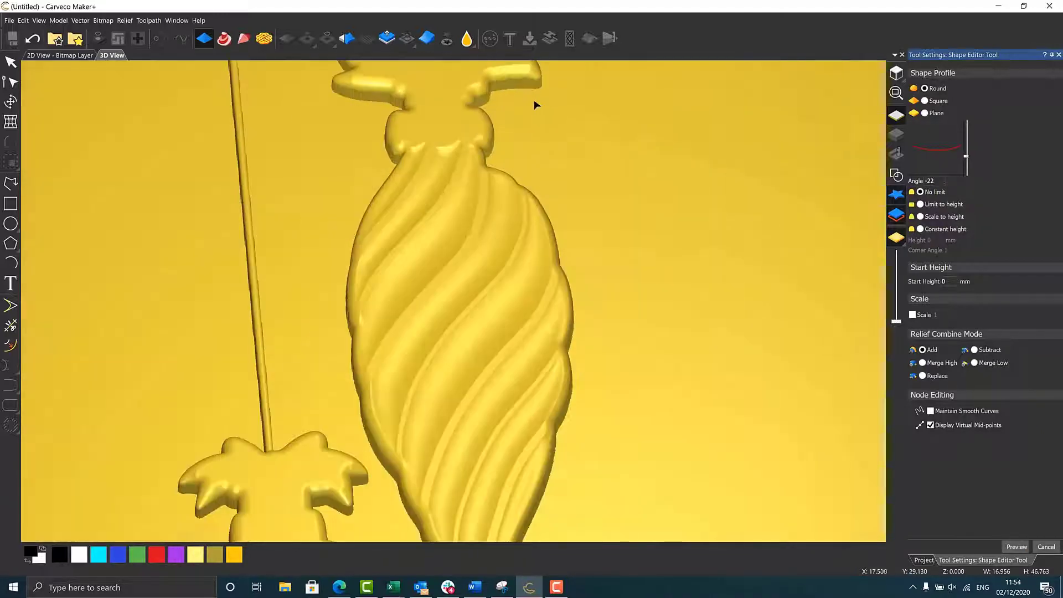
left_click(1047, 549)
Step: Select the bow segments above the long bauble and give them a round profile with an angle of 90 degrees
middle_click_drag(654, 210, 746, 264)
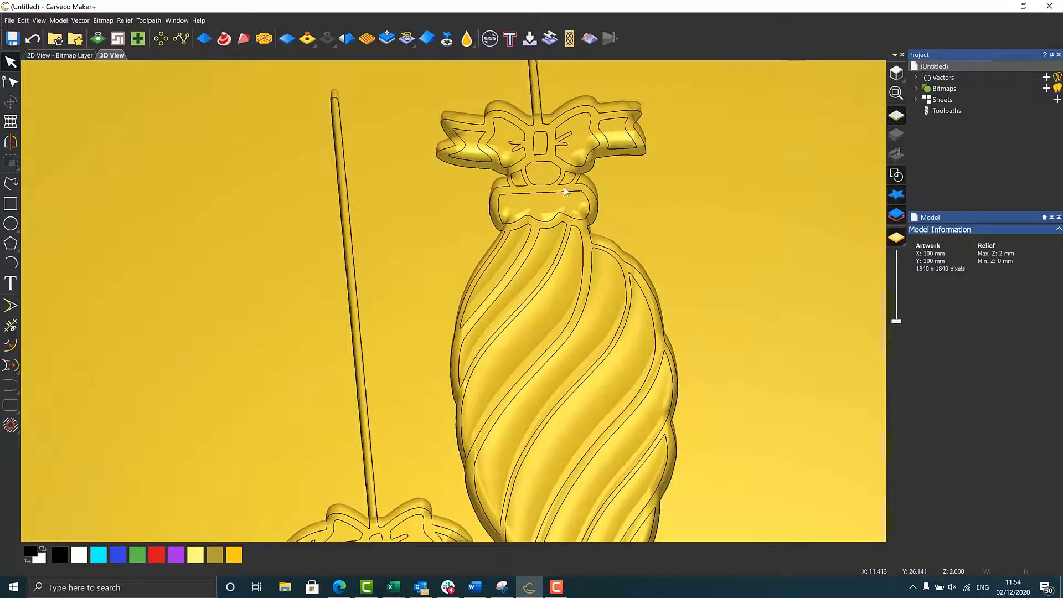
scroll(565, 191, "up", 2)
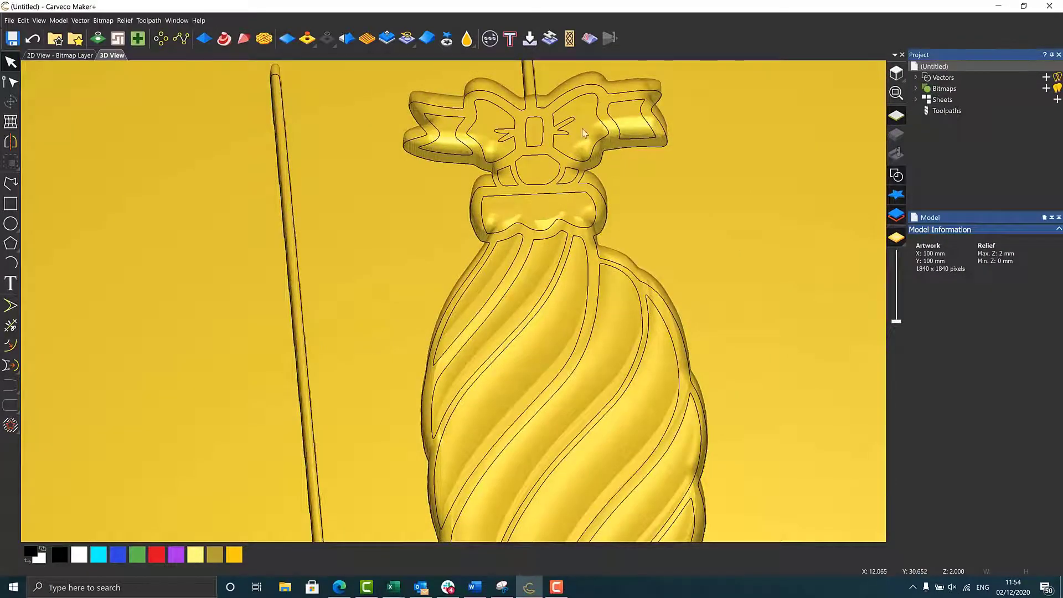
left_click_drag(594, 117, 444, 116)
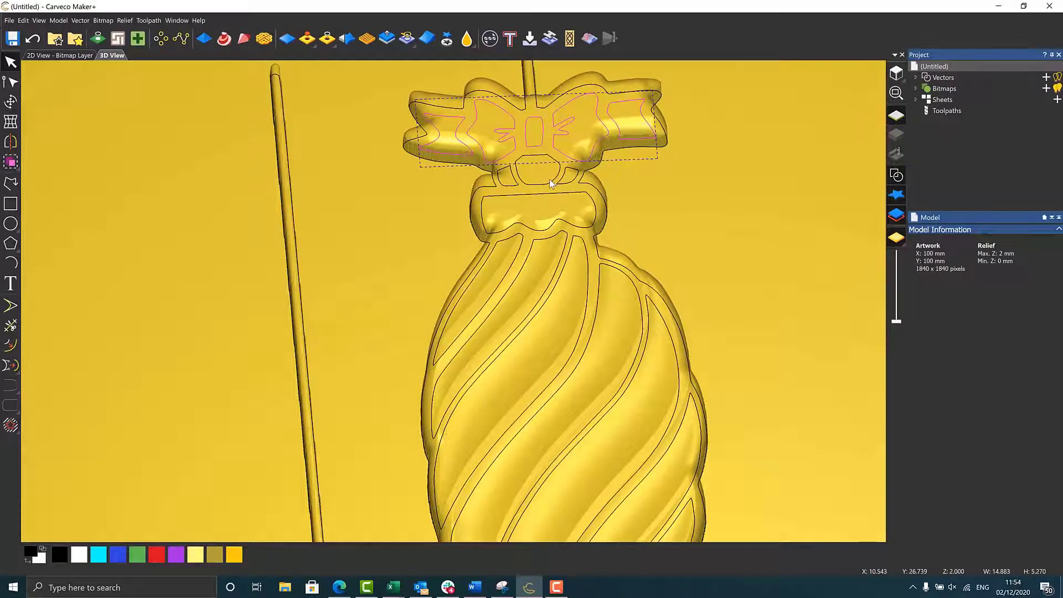
key("F12")
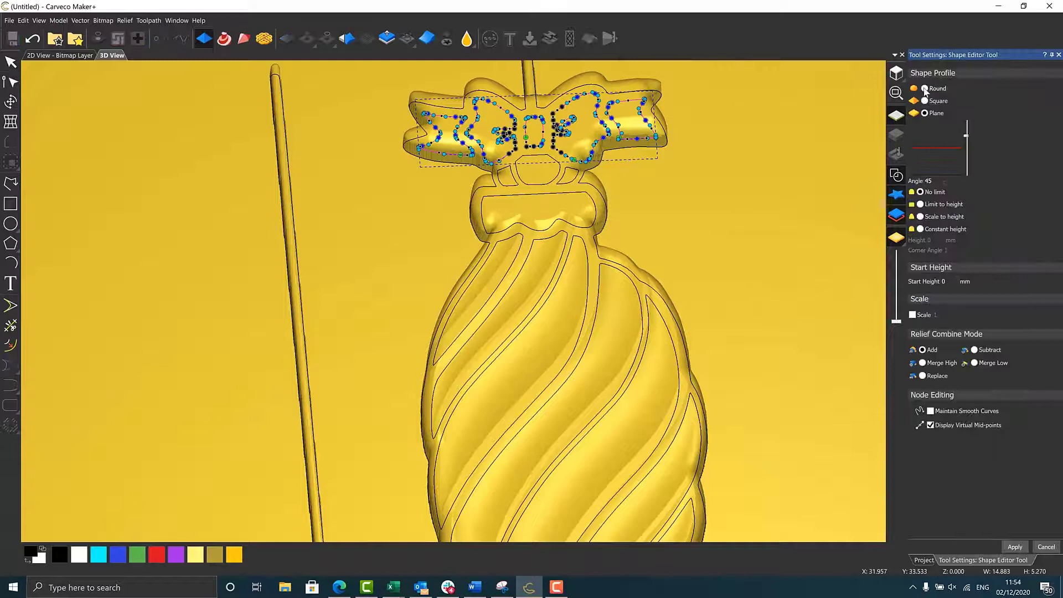
left_click(924, 89)
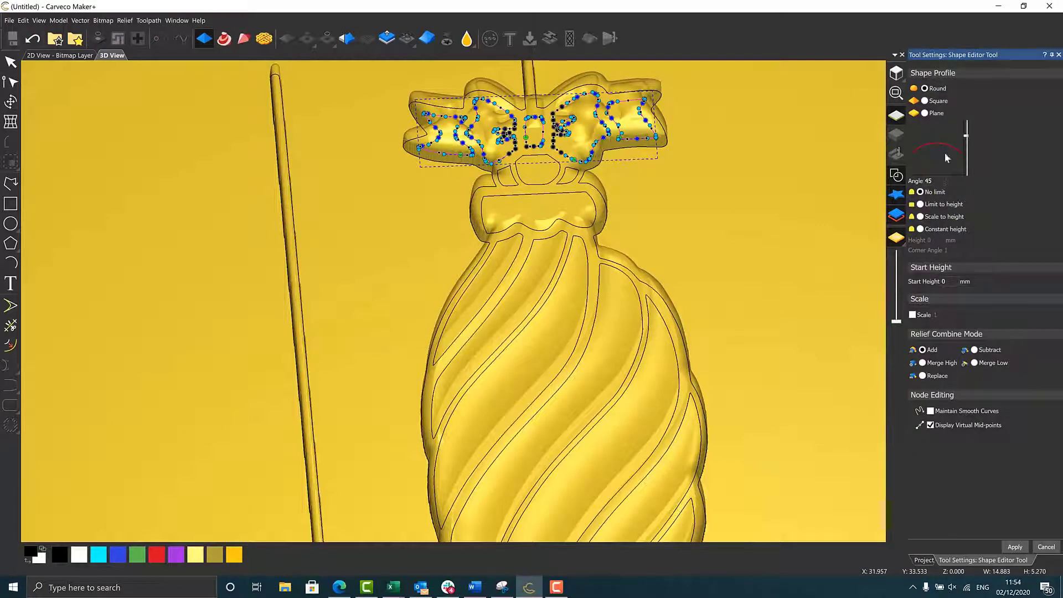
left_click(967, 121)
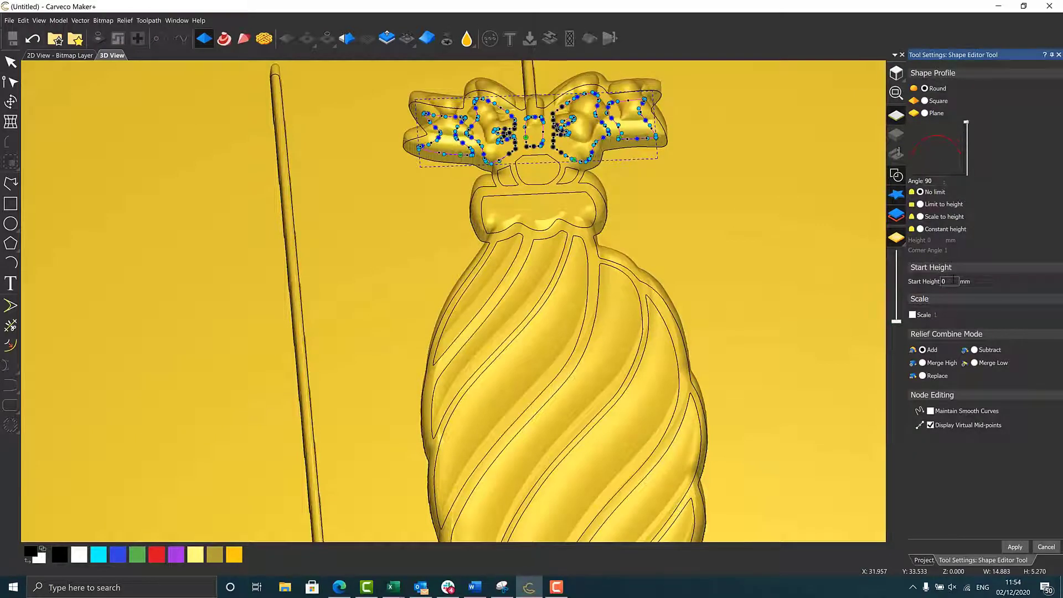
Step: Limit the bow profile to a height of 0.5 mm and set its start height to 0.5 mm
left_click(920, 205)
type("5")
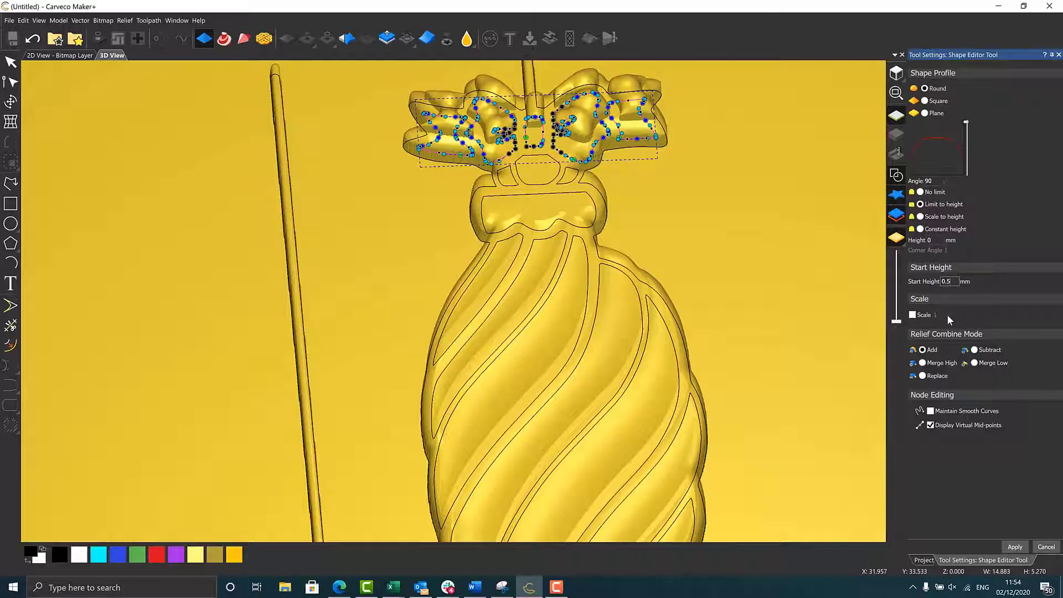
left_click(935, 240)
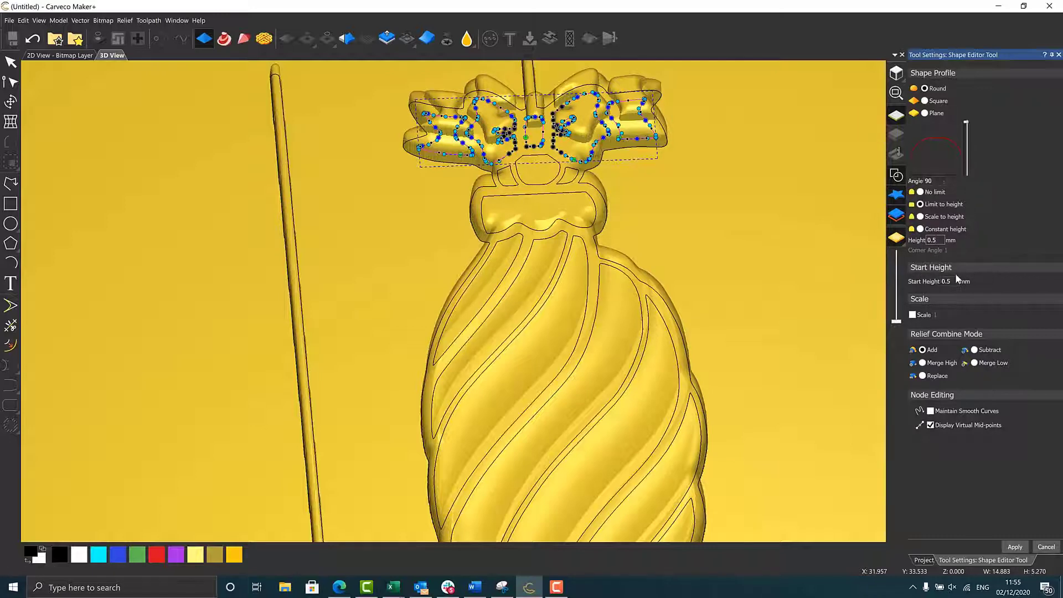
Step: Set the start height of the long bauble's bow profile to 0.1 mm and its height limit to 0.4 mm
key("BackSpace")
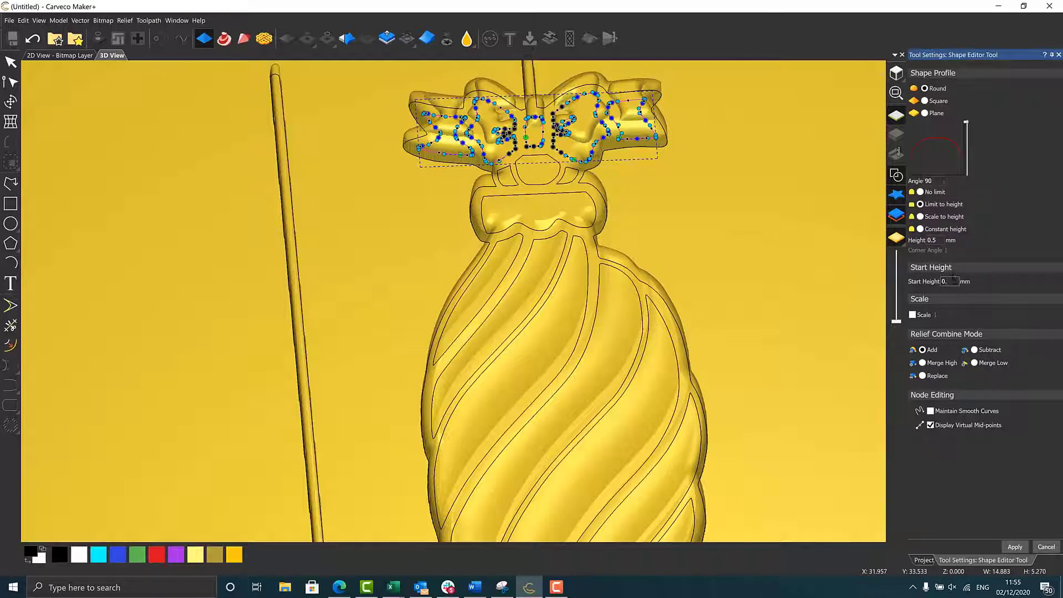
type("1")
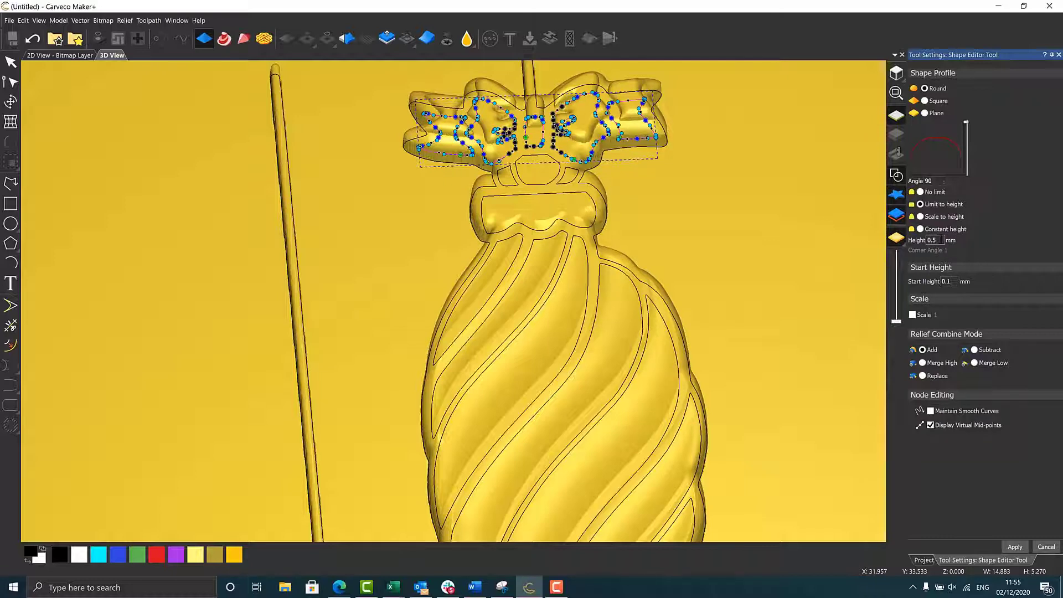
key("BackSpace")
type("1")
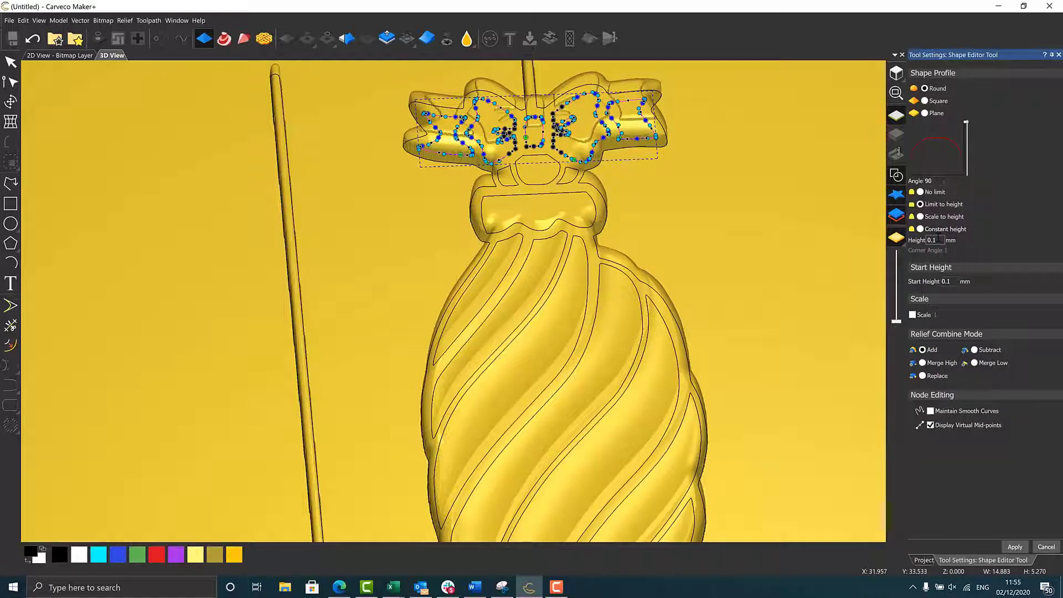
type("2")
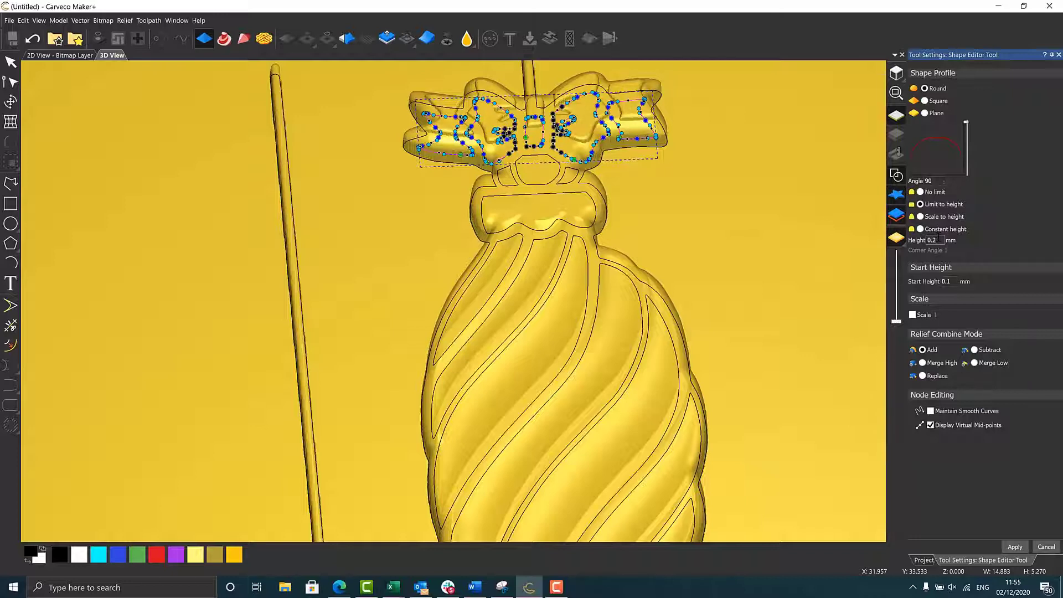
key("BackSpace")
type("3")
key("BackSpace")
type("4")
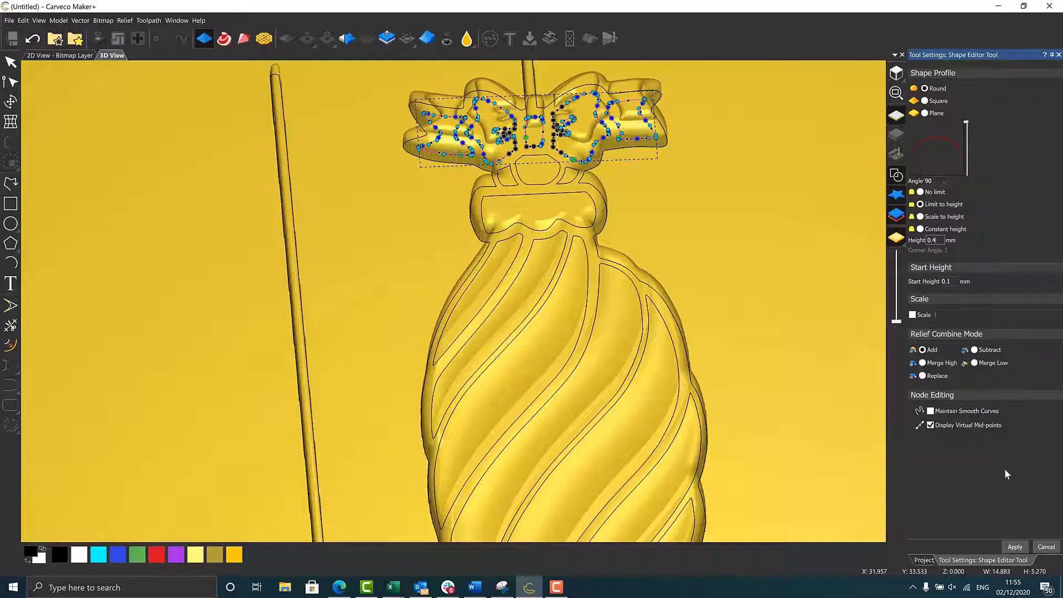
Step: Apply the bow profile to the relief and close the Shape Editor, with the vector display hidden
left_click(1047, 547)
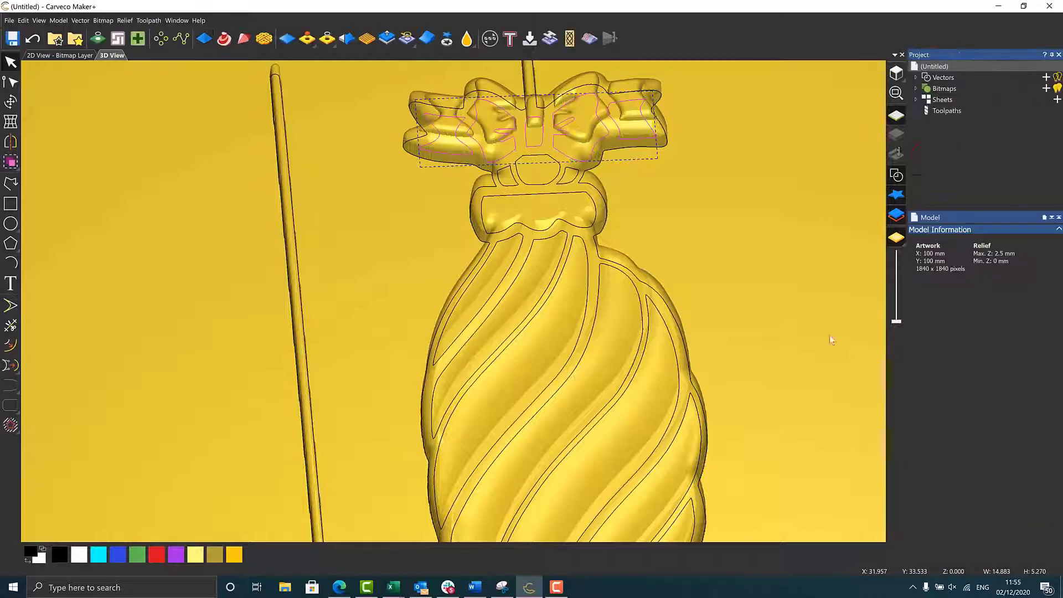
left_click(896, 175)
left_click_drag(475, 134, 477, 227)
scroll(477, 227, "down", 4)
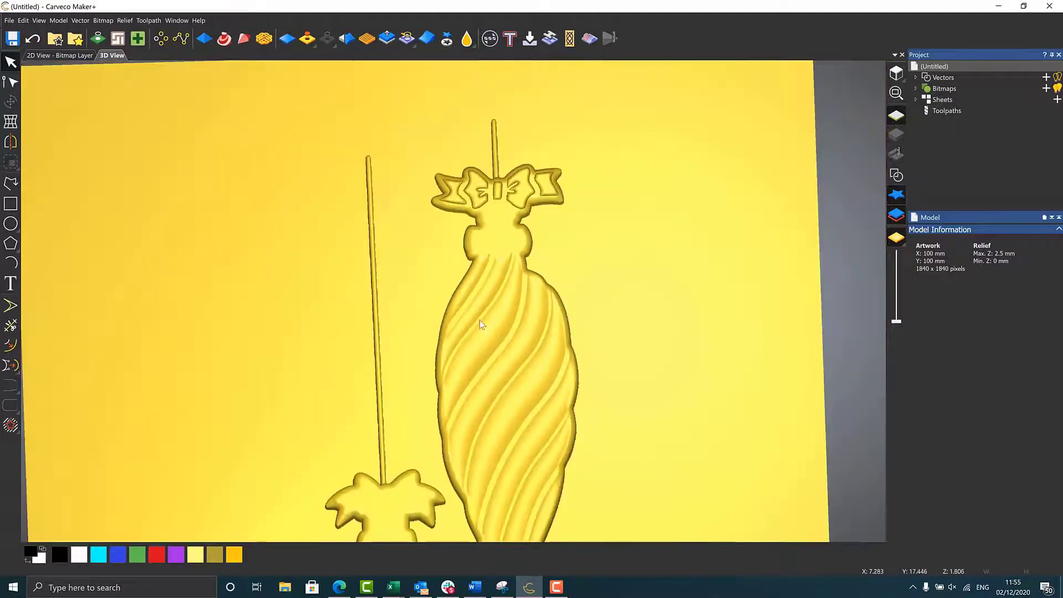
left_click_drag(479, 320, 608, 232)
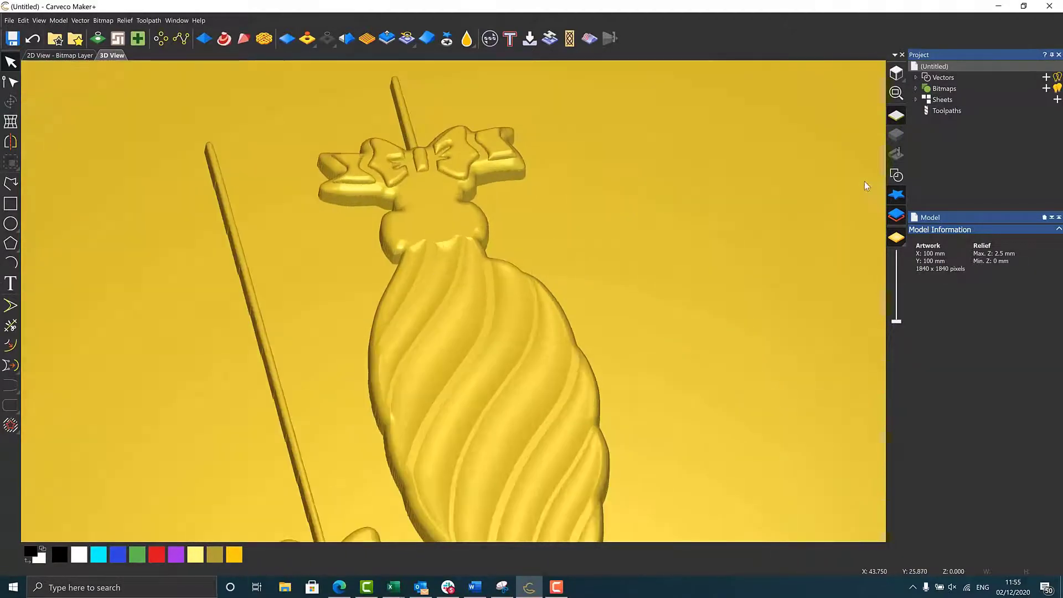
Step: Show the vectors, select the scalloped collar shape on the long bauble and apply a round profile with an angle of -17 degrees
left_click(896, 175)
scroll(394, 188, "up", 2)
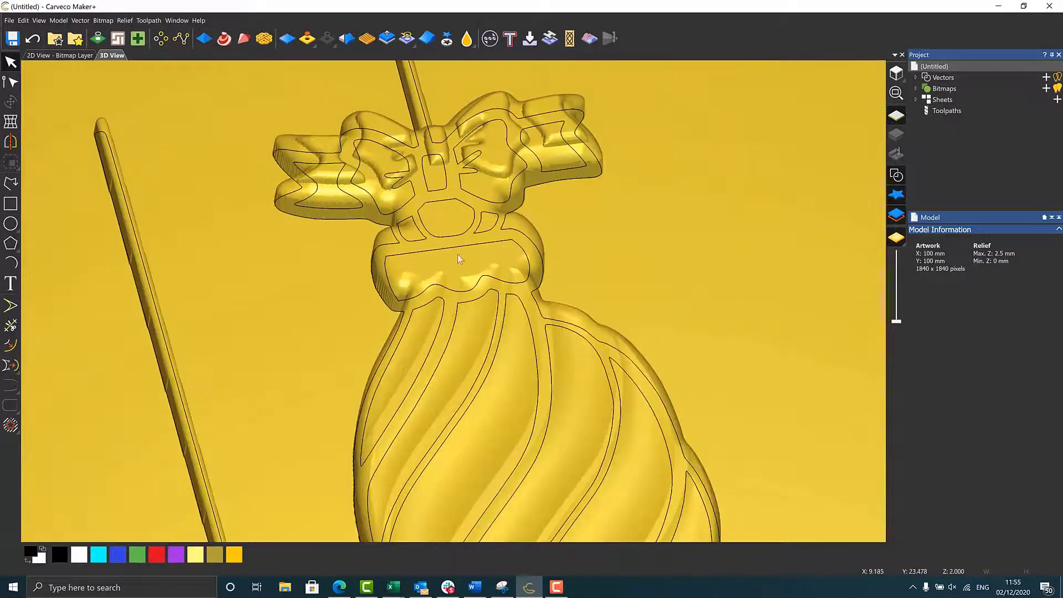
left_click(438, 248)
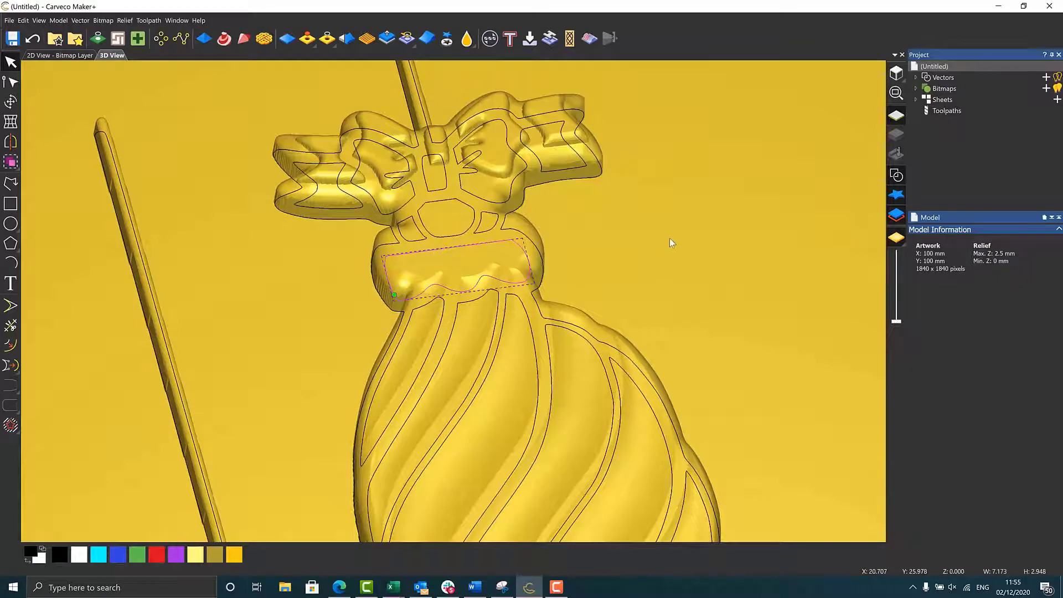
key("F12")
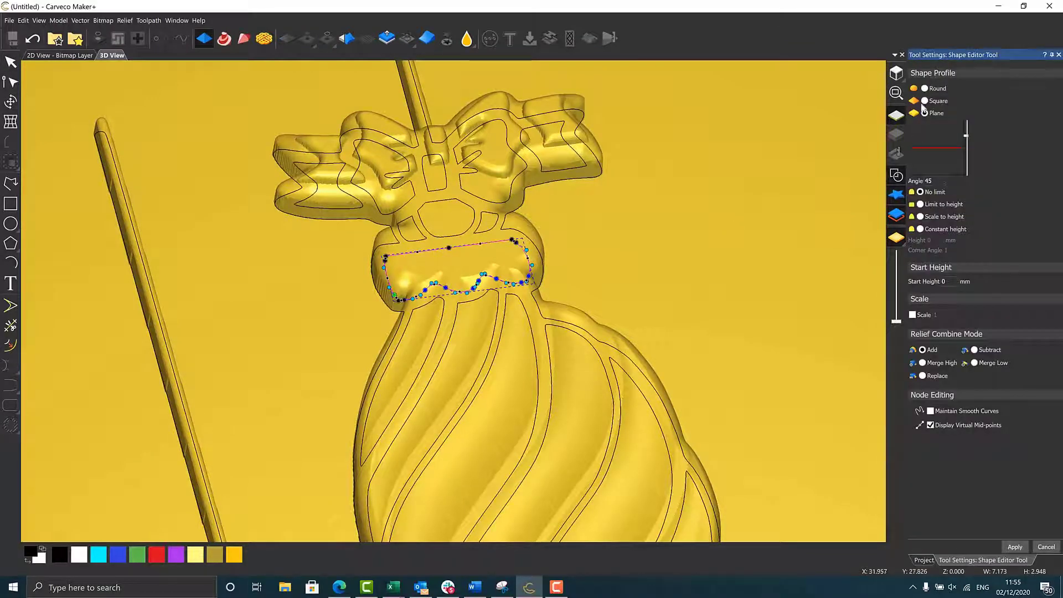
left_click(925, 88)
left_click_drag(967, 136, 965, 155)
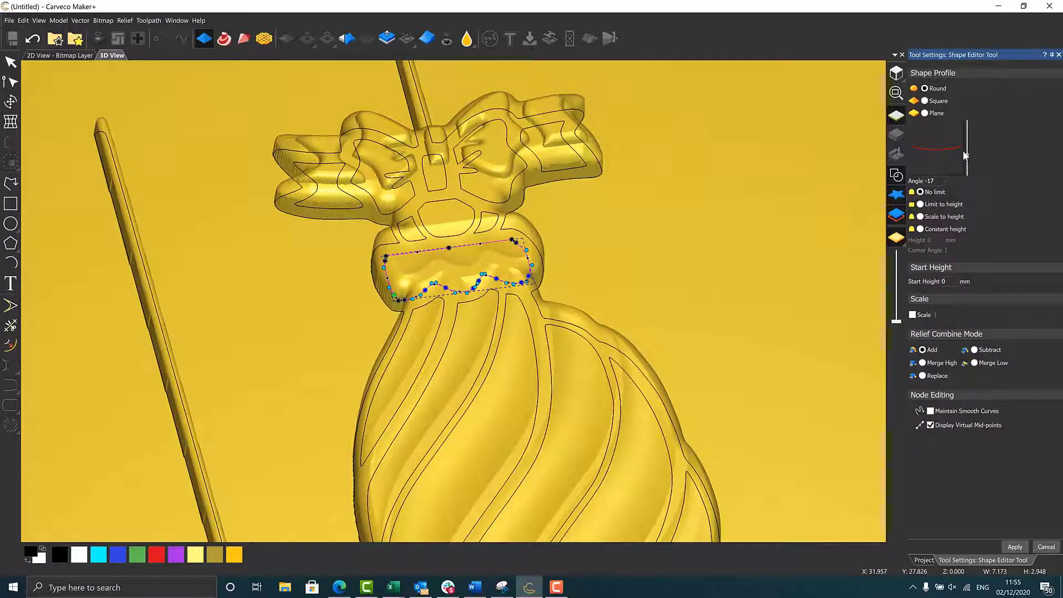
left_click(1044, 549)
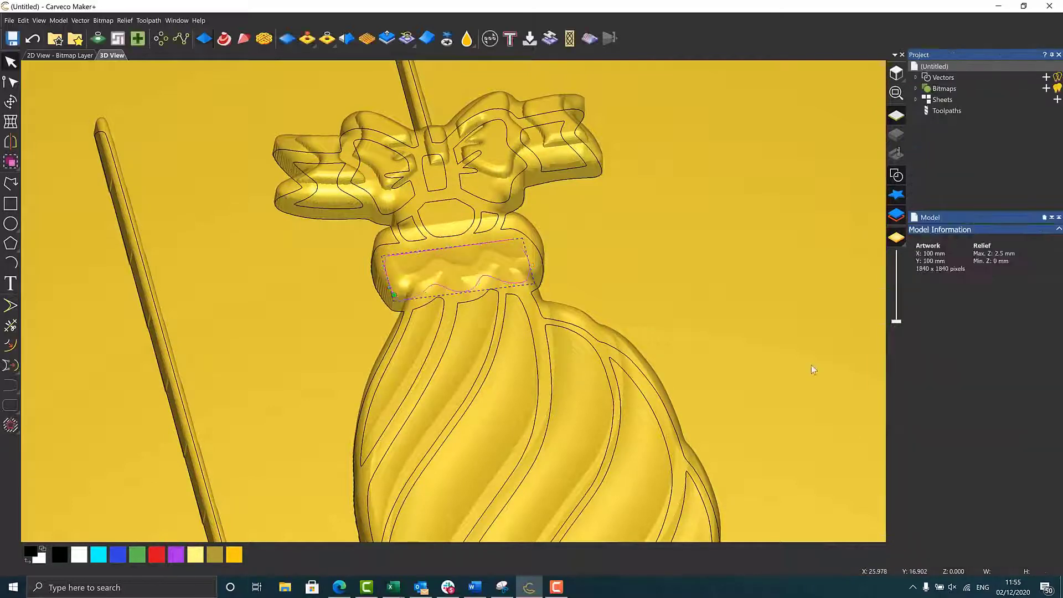
Step: Hide the vectors and examine the long bauble's collar, swirls and bow in the relief
scroll(719, 265, "down", 2)
left_click(893, 177)
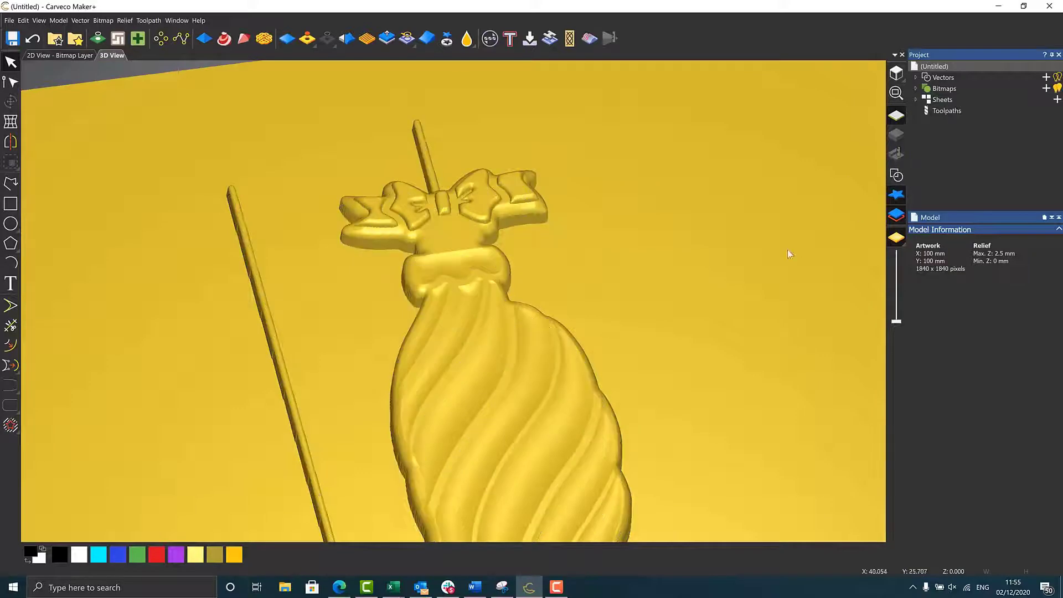
left_click_drag(786, 251, 714, 323)
scroll(516, 327, "down", 3)
left_click_drag(516, 327, 474, 413)
scroll(474, 413, "up", 1)
scroll(474, 413, "down", 3)
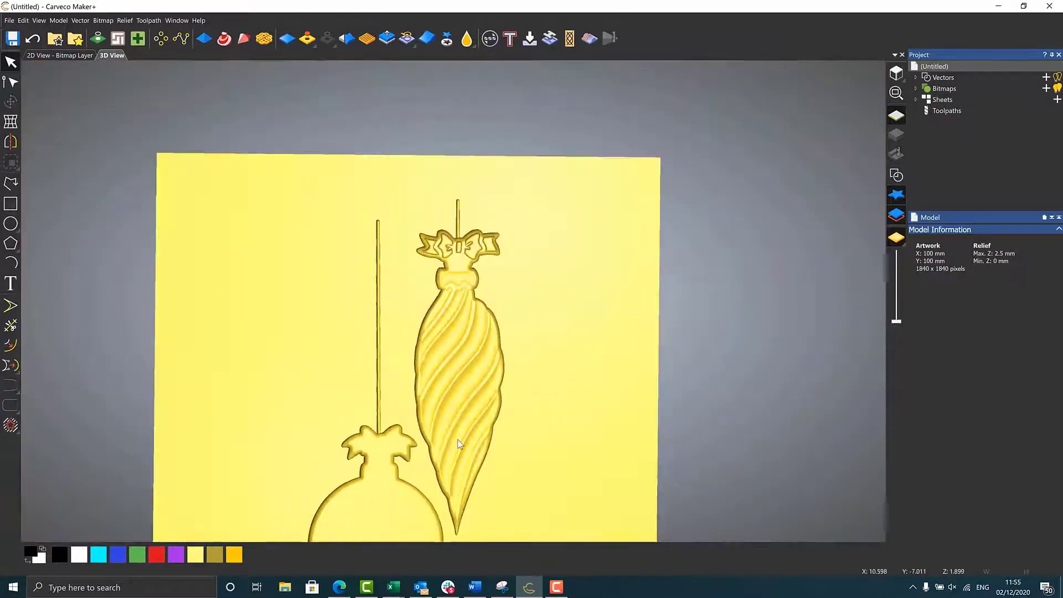
Step: Select the three small neck shapes between the bow and collar and give them a round profile with an angle of -40 degrees
key("v")
middle_click_drag(514, 389, 602, 295)
scroll(503, 171, "up", 5)
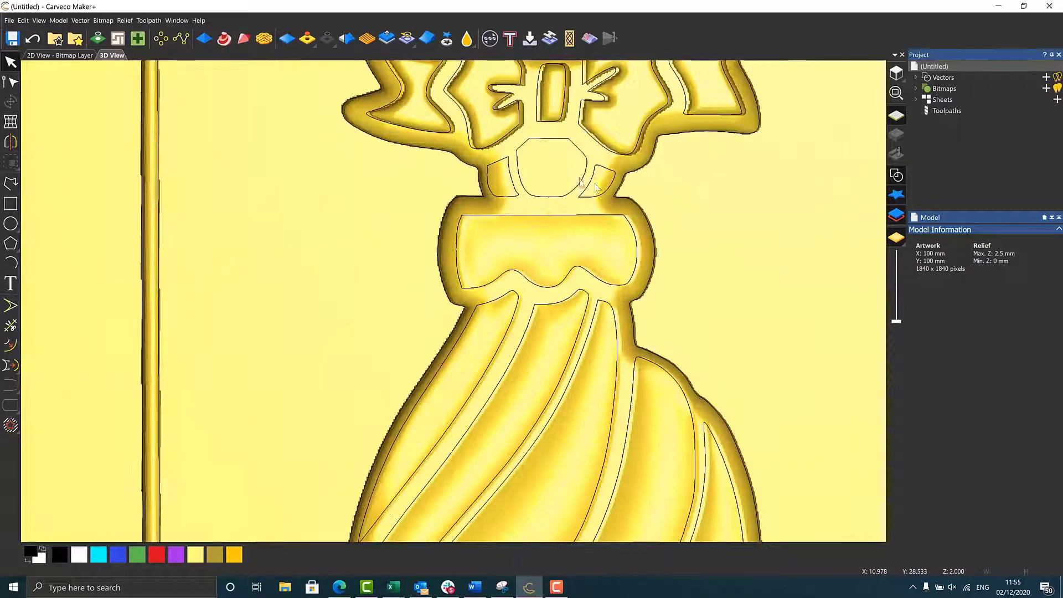
left_click_drag(597, 188, 500, 160)
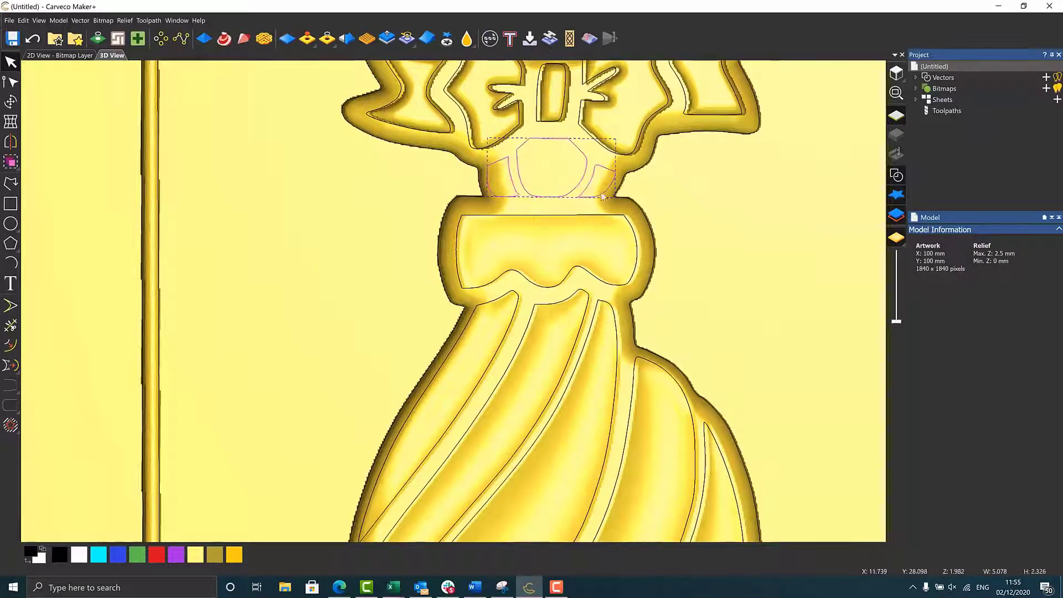
key("F12")
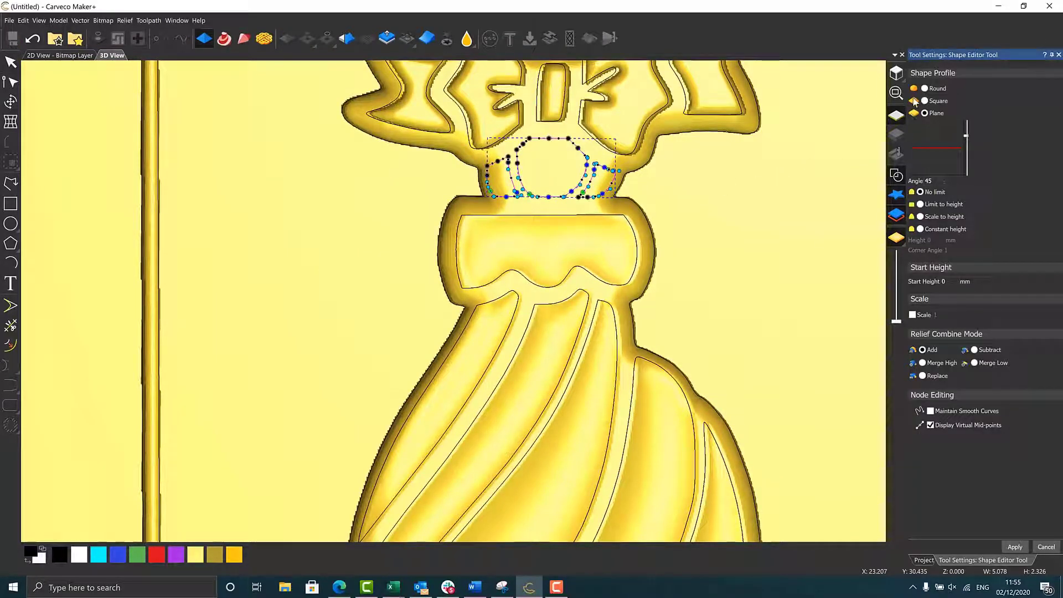
left_click(916, 101)
middle_click_drag(649, 317, 663, 108)
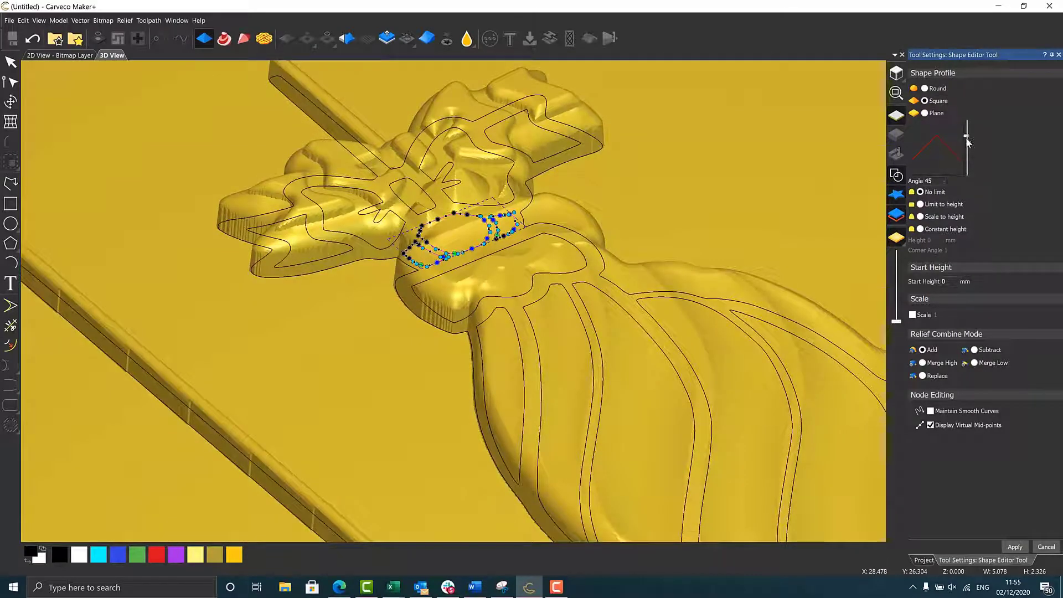
left_click_drag(967, 142, 965, 158)
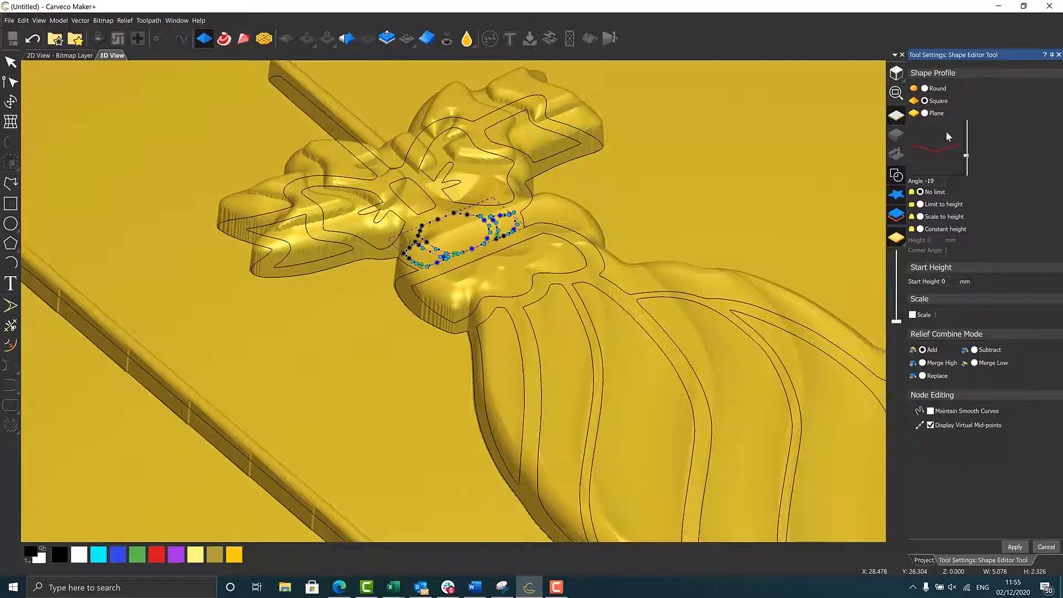
left_click(925, 89)
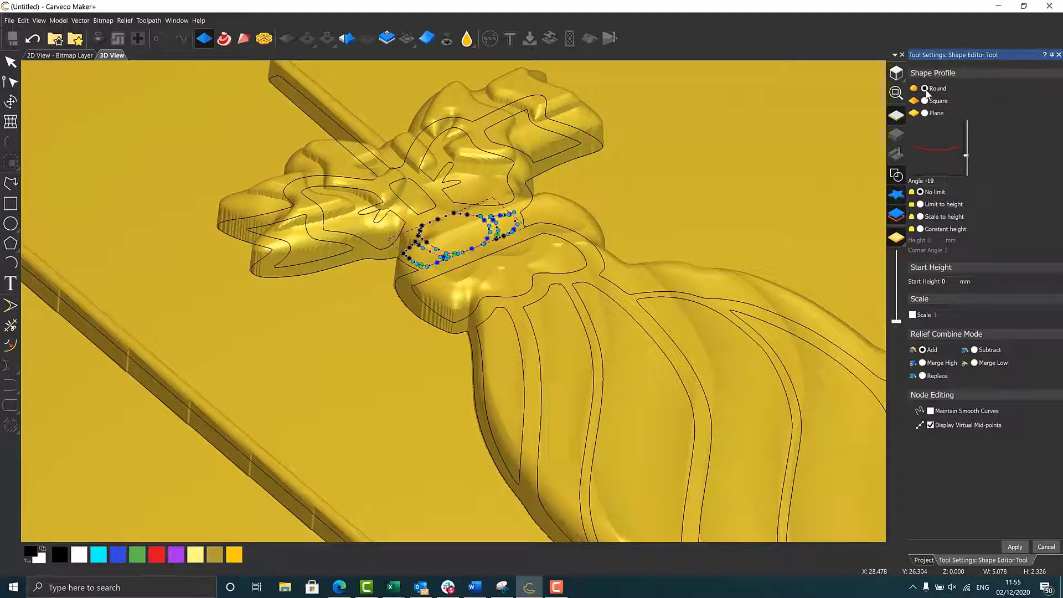
left_click_drag(967, 160, 967, 164)
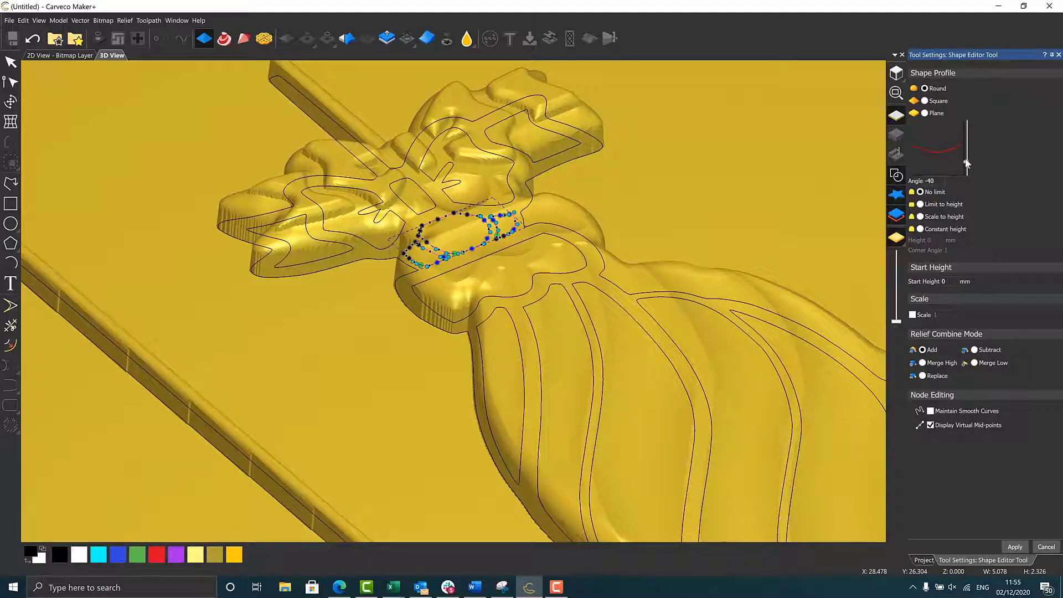
Step: Apply the neck profile to the relief with the vectors hidden and close the Shape Editor
mouse_move(774, 238)
left_mouse_down()
mouse_move(762, 271)
mouse_move(705, 282)
mouse_move(652, 266)
mouse_move(632, 351)
mouse_move(557, 367)
left_mouse_up()
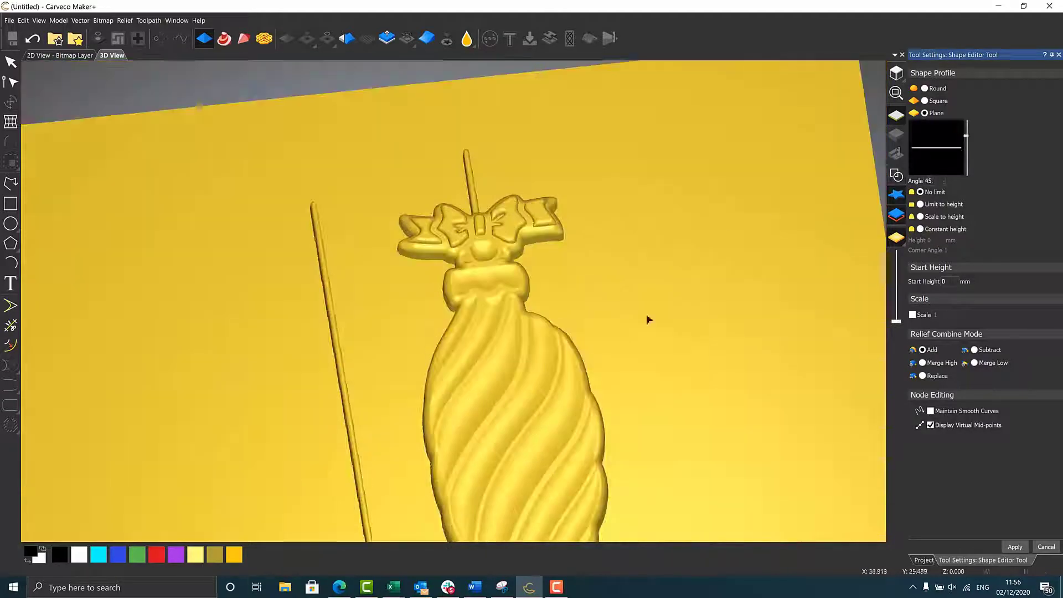
middle_click_drag(648, 318, 812, 13)
right_click_drag(586, 200, 637, 357)
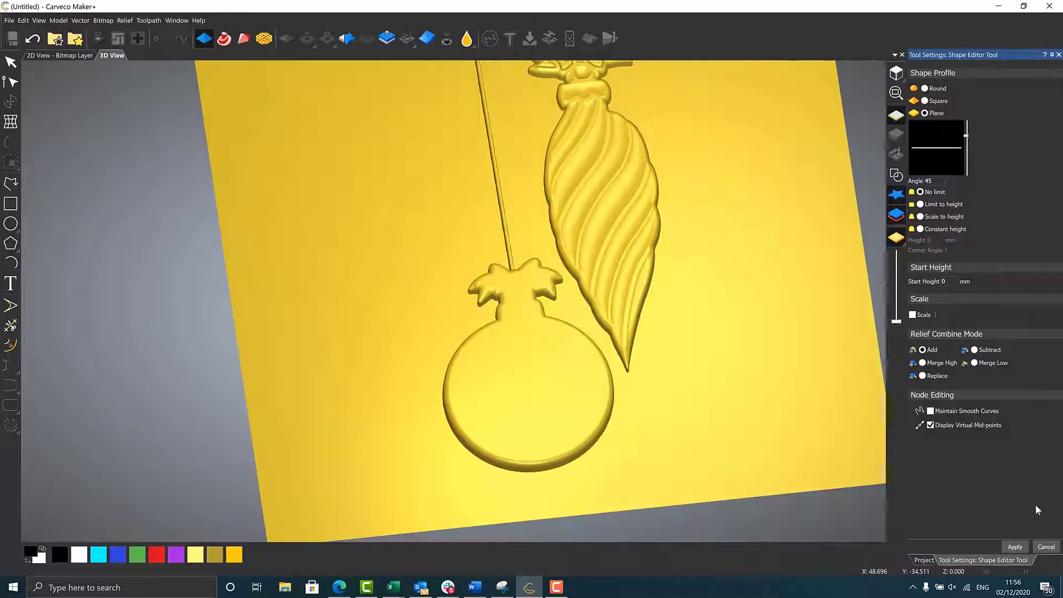
left_click(1046, 546)
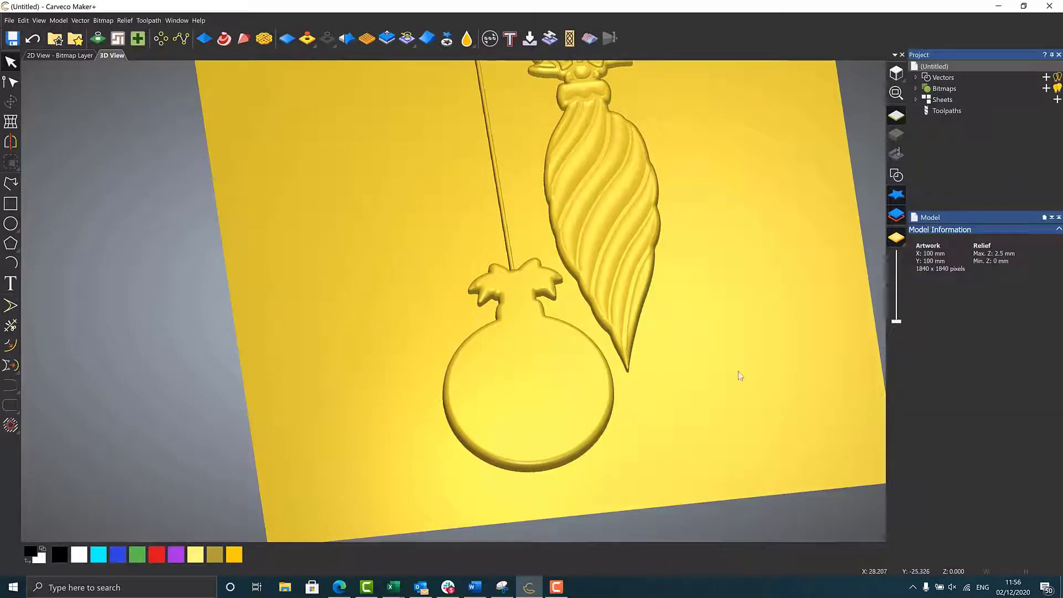
Step: Show the vectors and select only the vertical body segments of the round bauble, leaving its outer outline unselected
left_click_drag(740, 376, 607, 417)
scroll(607, 417, "down", 2)
scroll(434, 344, "up", 2)
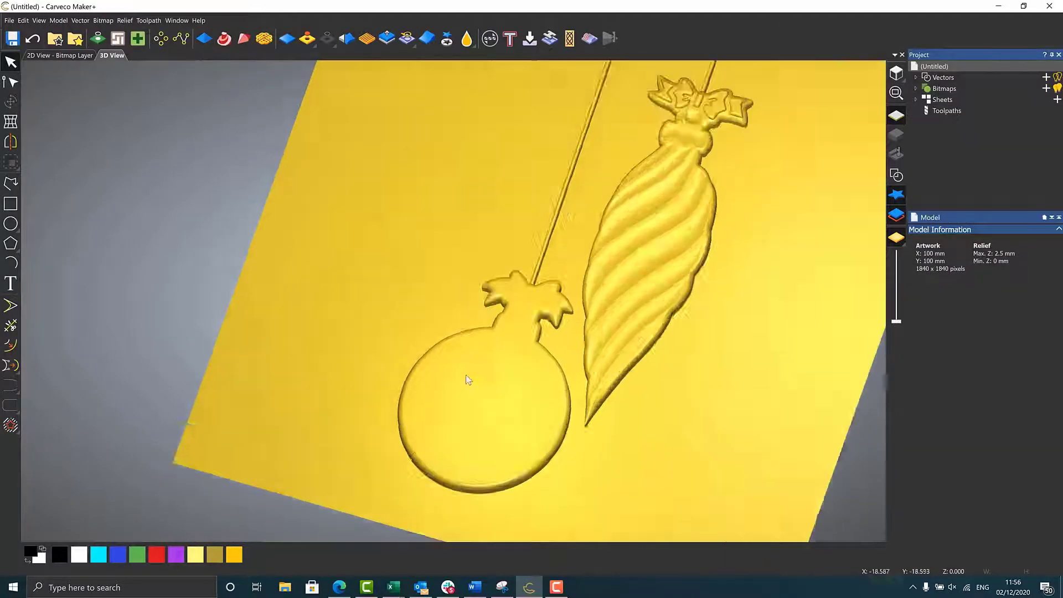
left_click_drag(466, 375, 586, 260)
middle_click_drag(421, 105, 374, 152)
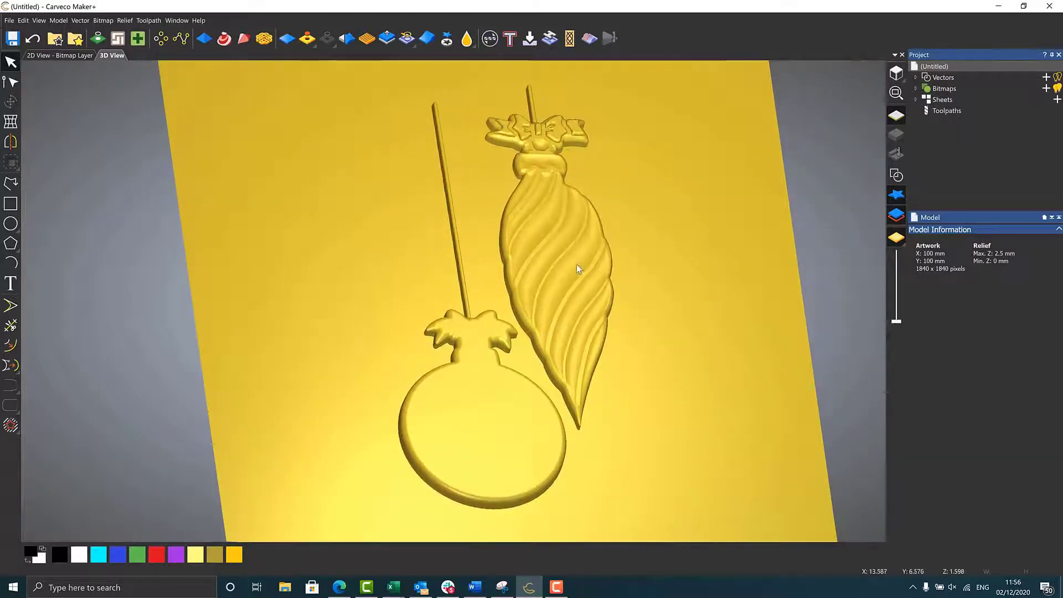
left_click_drag(576, 264, 560, 267)
left_click(895, 175)
scroll(483, 463, "up", 2)
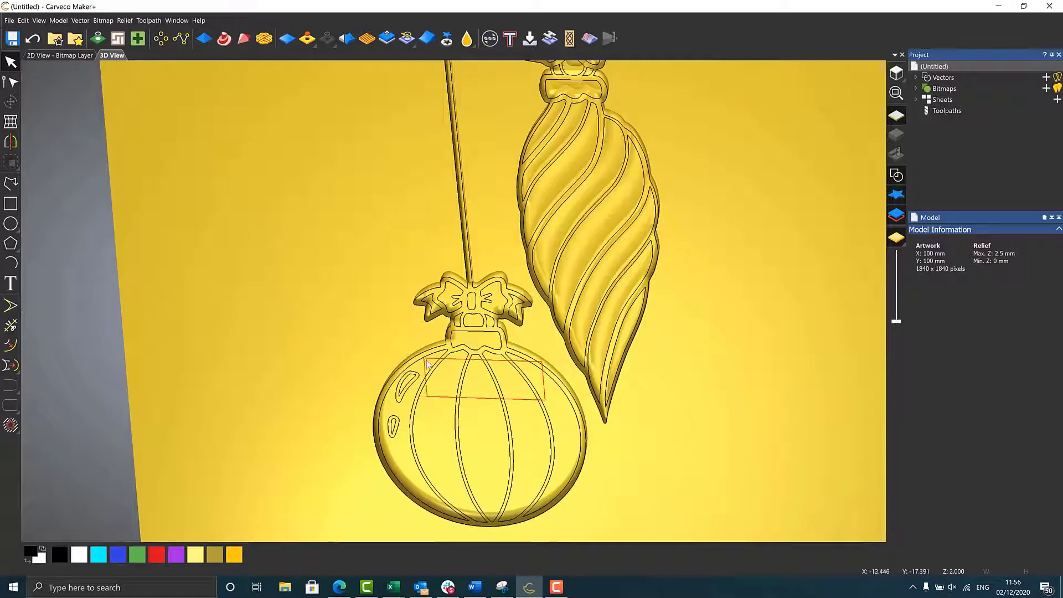
left_click(435, 368)
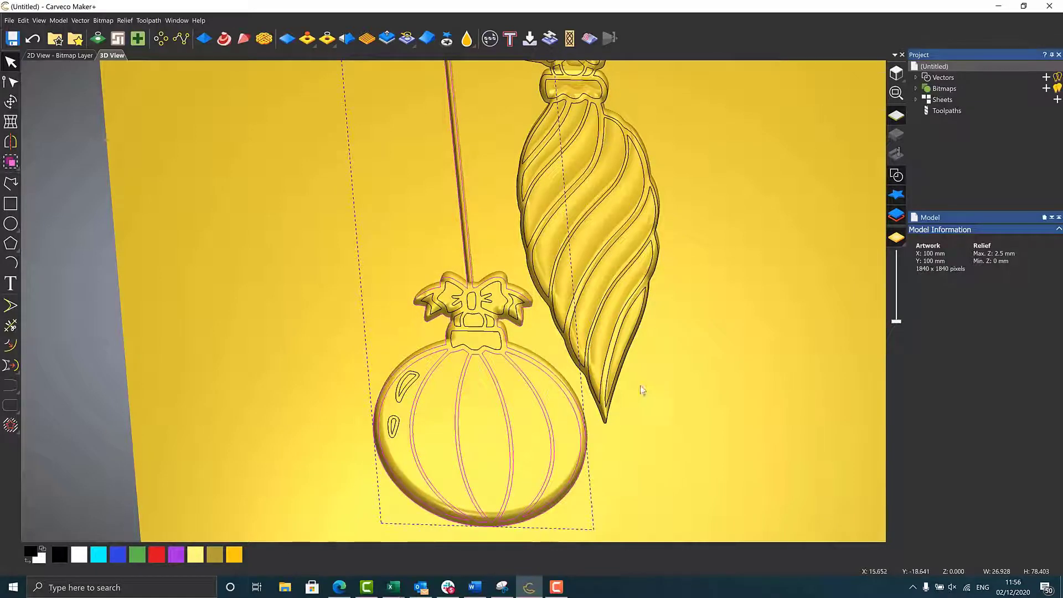
left_click(405, 363)
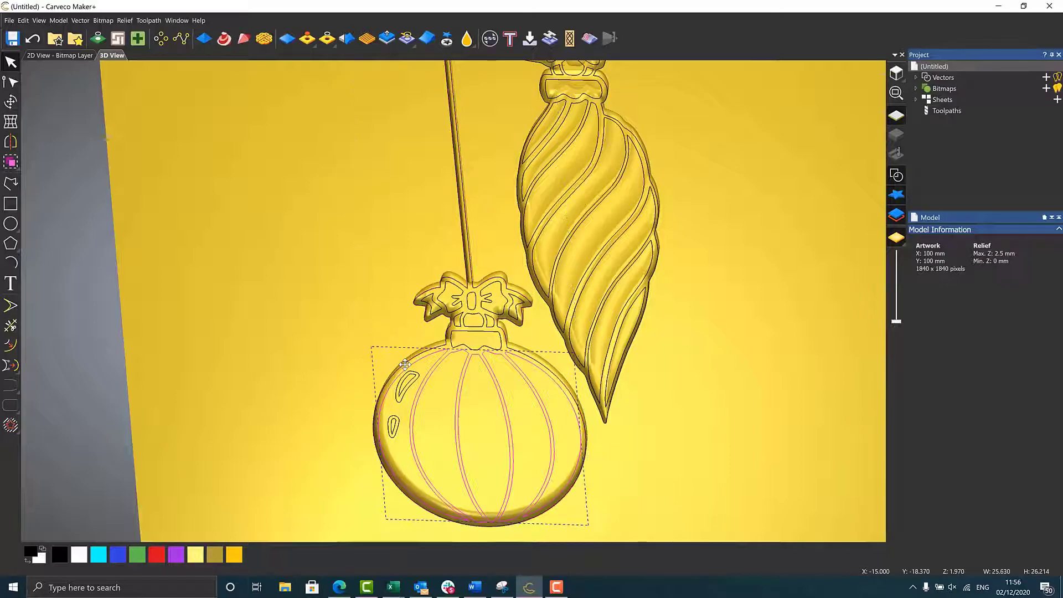
Step: Open the round bauble's body segments in the Shape Editor and give them a round profile with an angle of -38 degrees
double_click(468, 373)
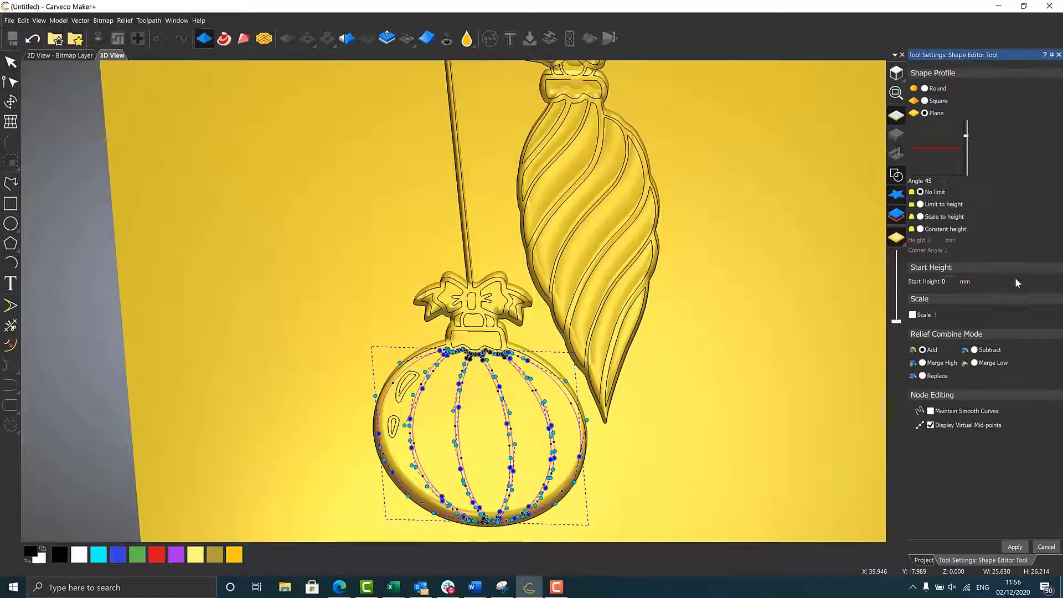
left_click(924, 88)
left_click_drag(966, 137, 966, 133)
scroll(459, 418, "up", 4)
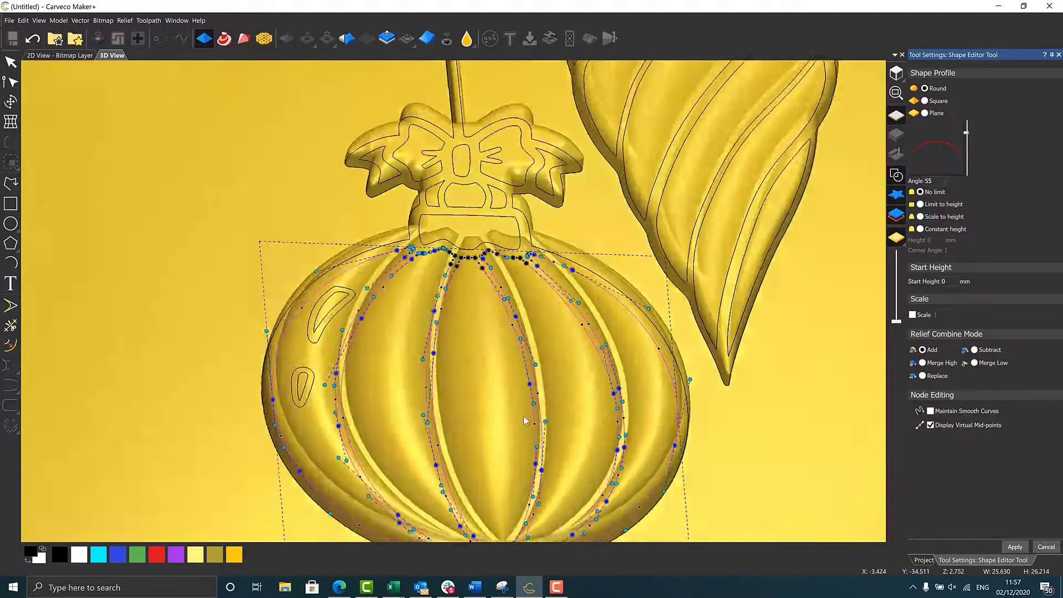
middle_click_drag(524, 420, 525, 373)
left_click_drag(966, 133, 964, 164)
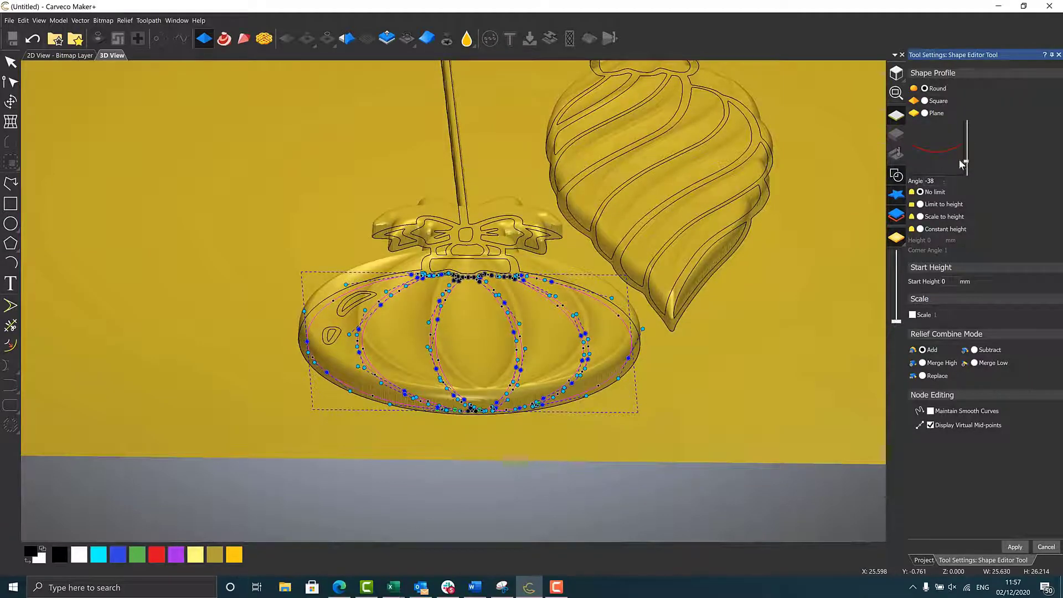
Step: Apply the body segment profile to the round bauble's relief and hide the vectors
left_click(1014, 546)
left_click_drag(290, 291, 310, 354)
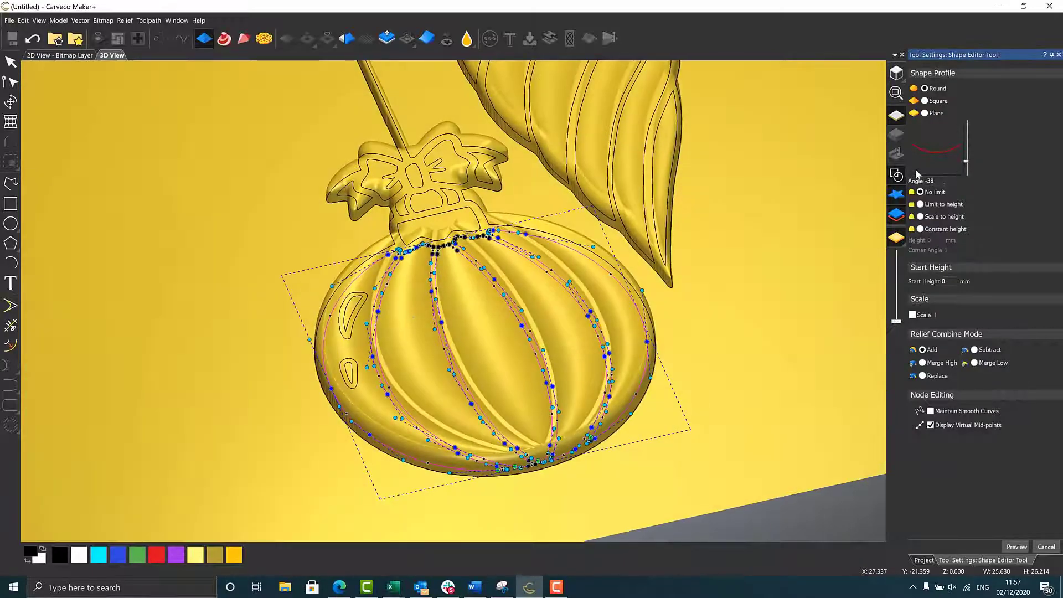
left_click(895, 175)
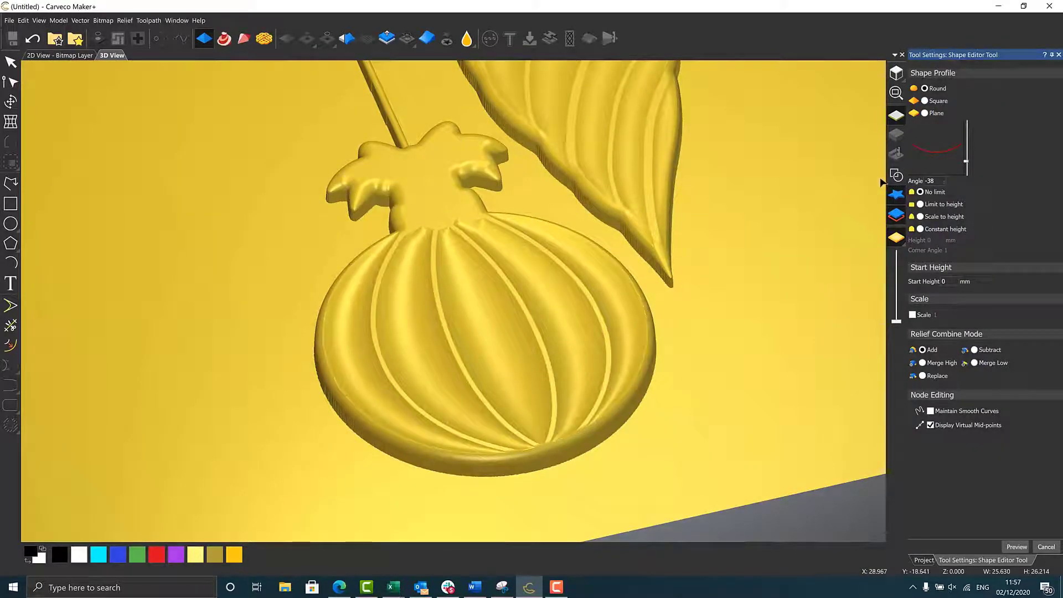
Step: Show the vectors and apply a round profile limited to 0.1 mm height with a 0.1 mm start height to the round bauble's bow details
left_click(896, 174)
scroll(431, 206, "up", 5)
scroll(432, 205, "down", 2)
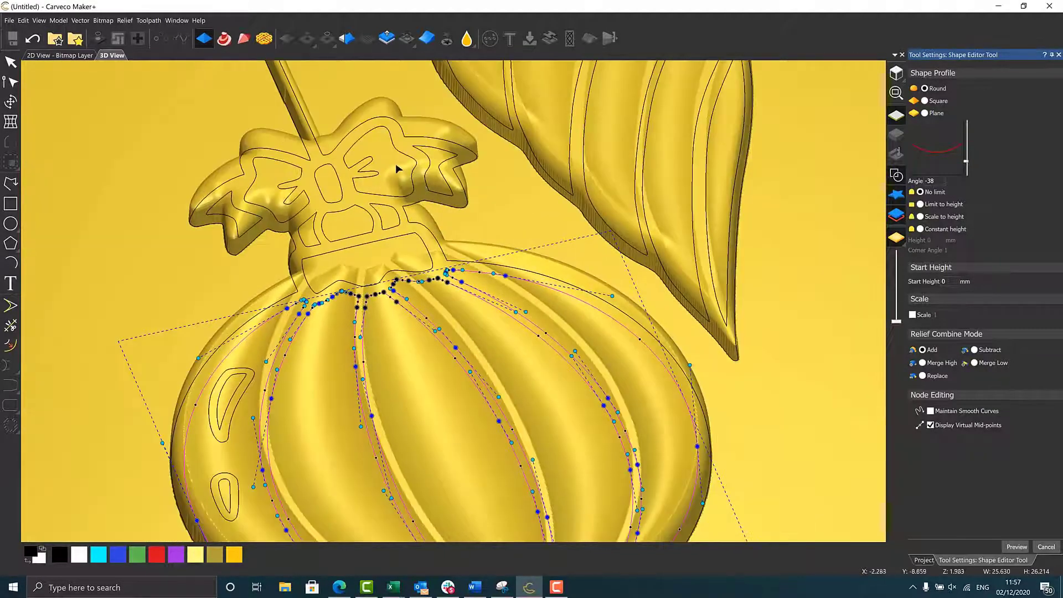
left_click(230, 203)
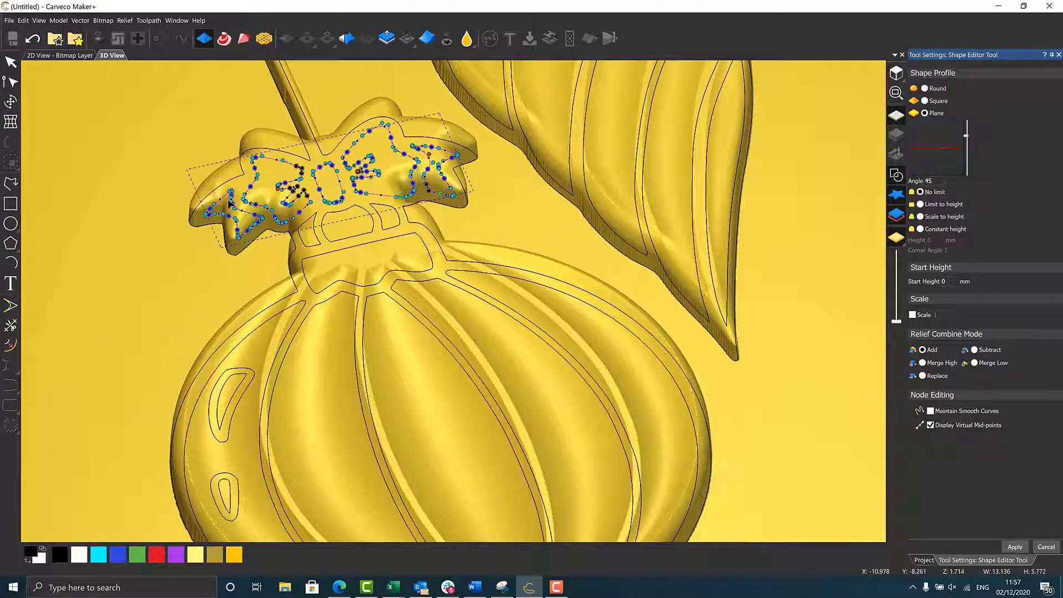
left_click(924, 89)
left_click(920, 205)
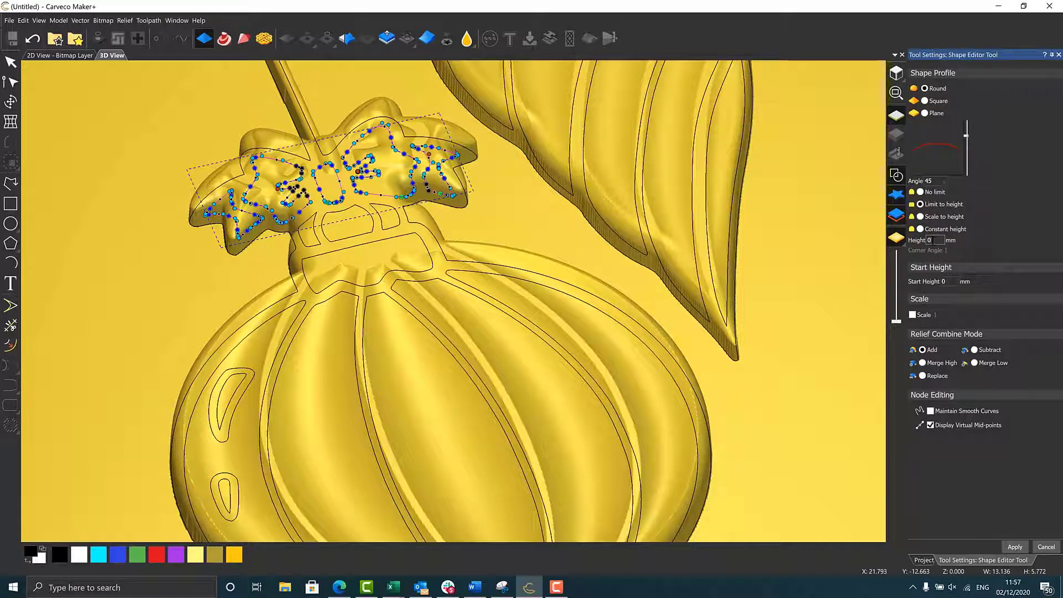
key("Tab")
type("0.1")
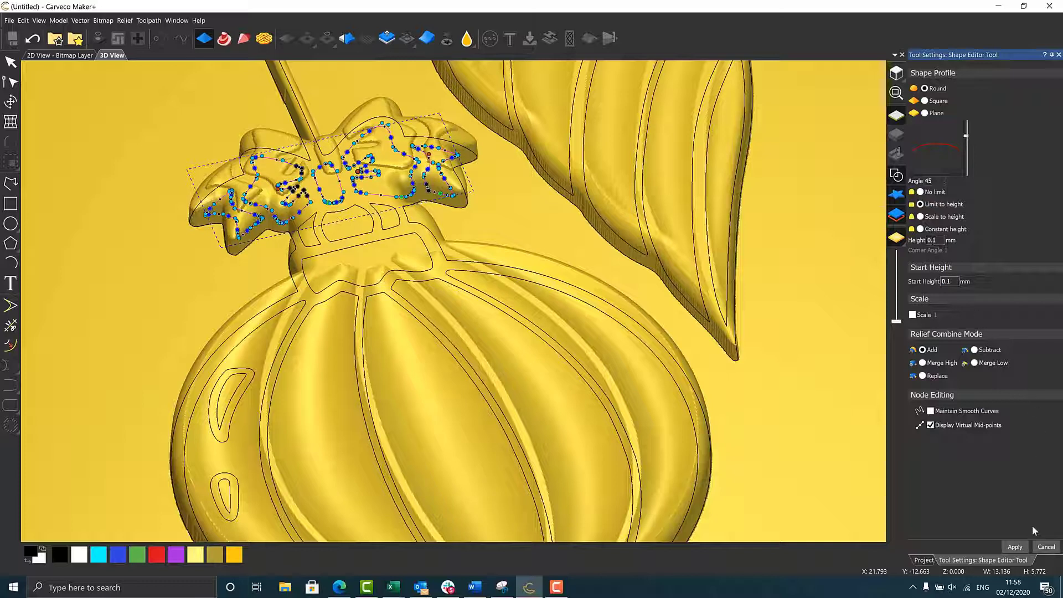
left_click(1016, 547)
Step: Apply a round profile with an angle of -28 degrees to the upper neck segments just below the round bauble's bow
left_click(392, 222)
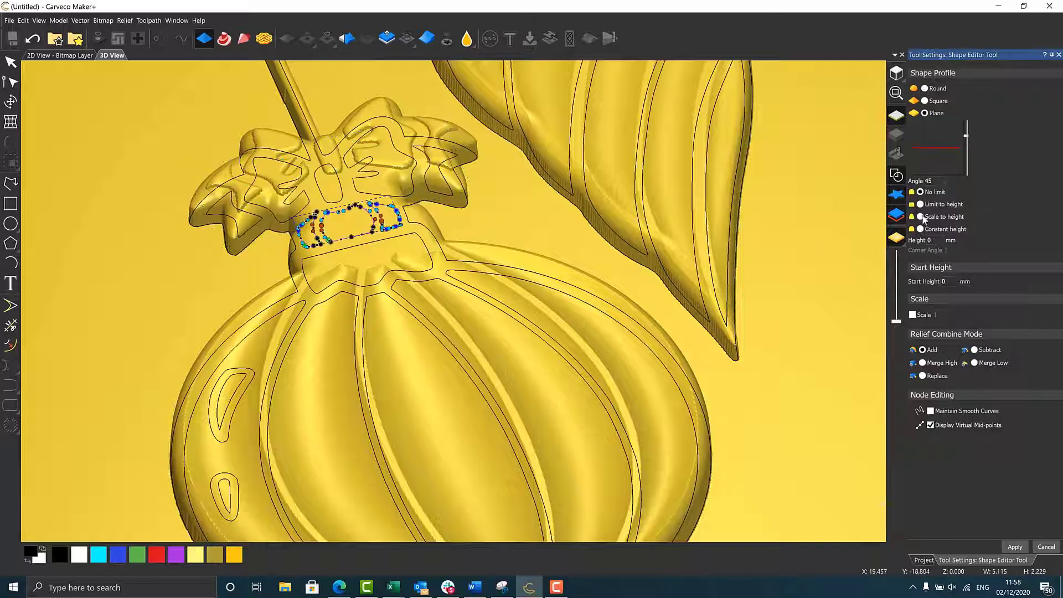
left_click(925, 89)
left_click(967, 160)
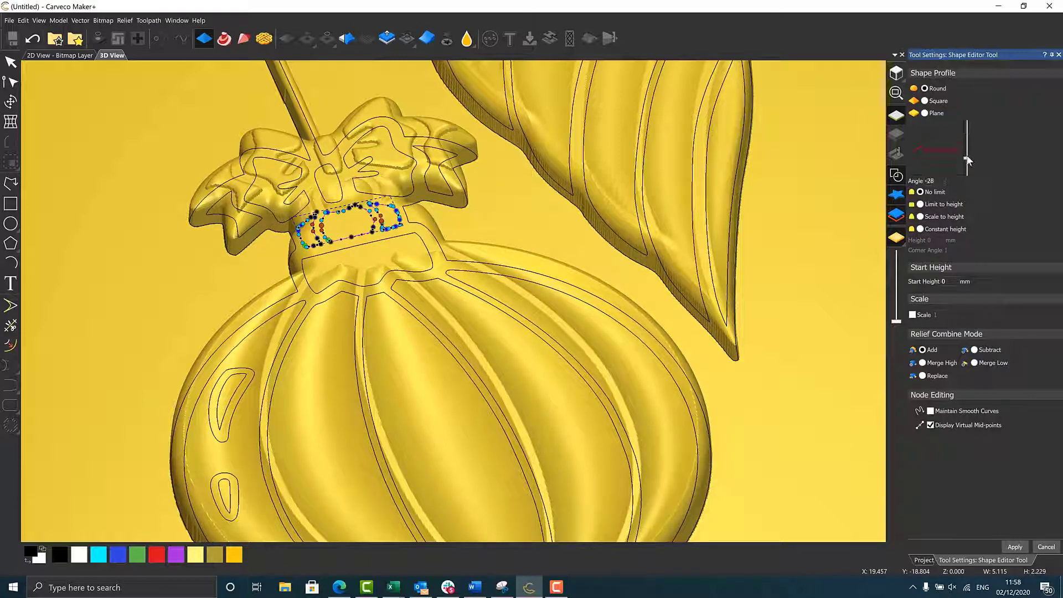
left_click(1015, 546)
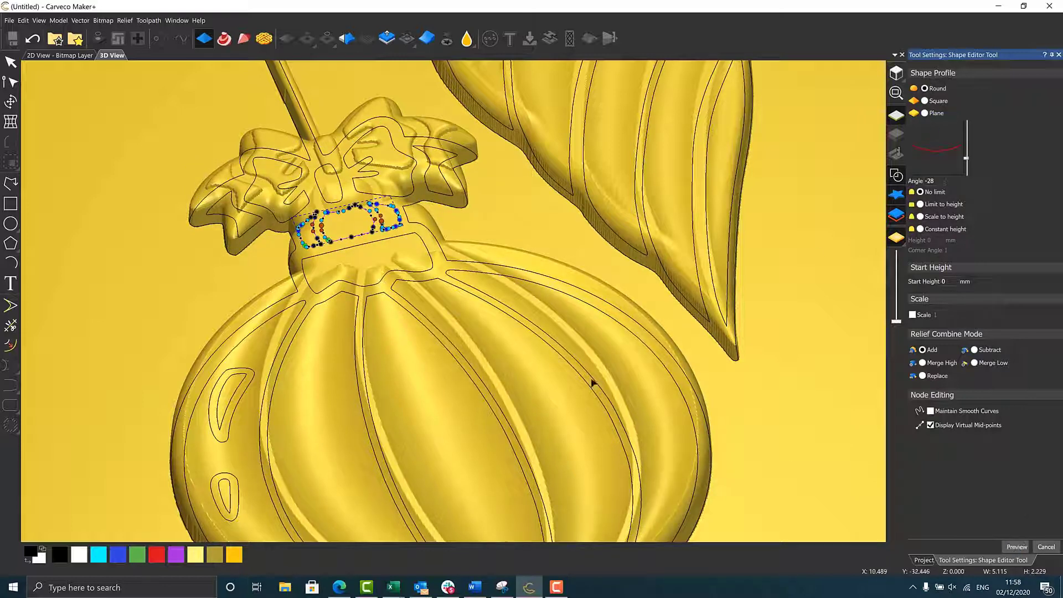
Step: Apply a round profile with an angle of -24 degrees to the wavy-edged lower collar of the round bauble
left_click(369, 247)
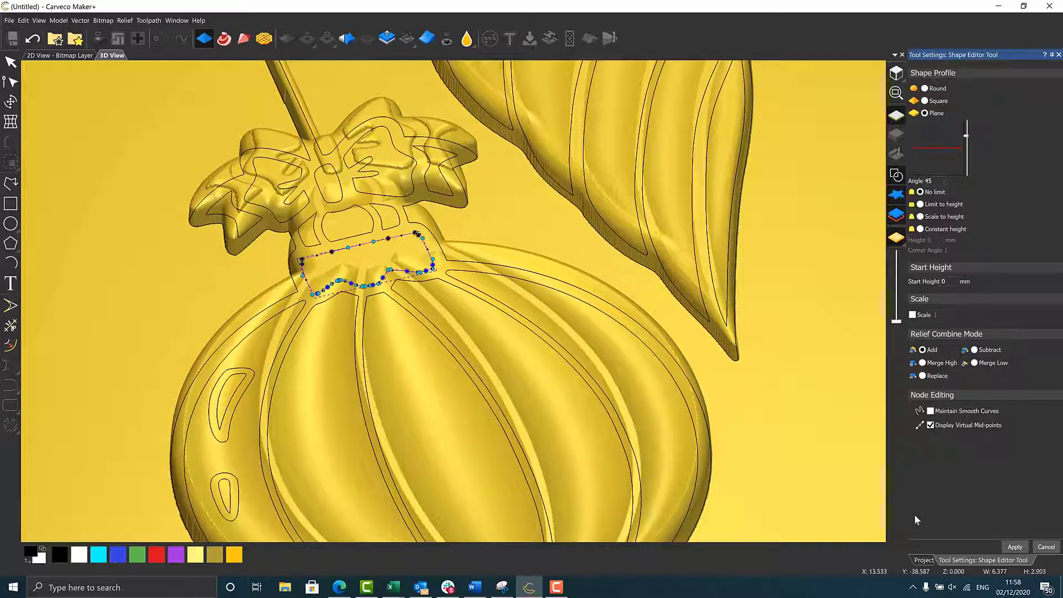
left_click(925, 89)
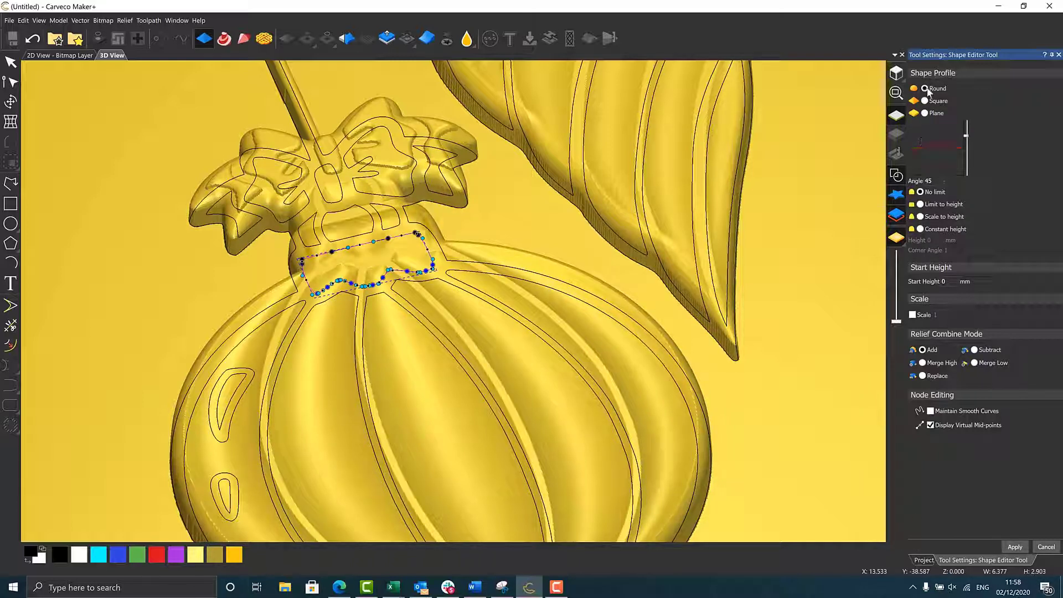
left_click(966, 159)
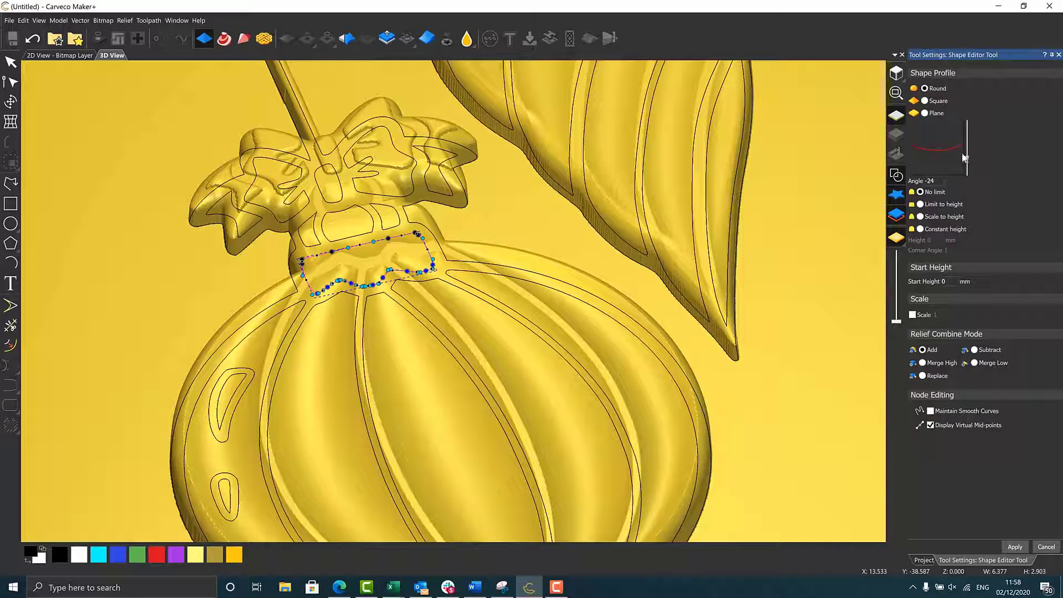
left_click(1010, 547)
Step: Select both highlight shapes on the round bauble's body, apply a round profile to them and close the Shape Editor
left_click(211, 416)
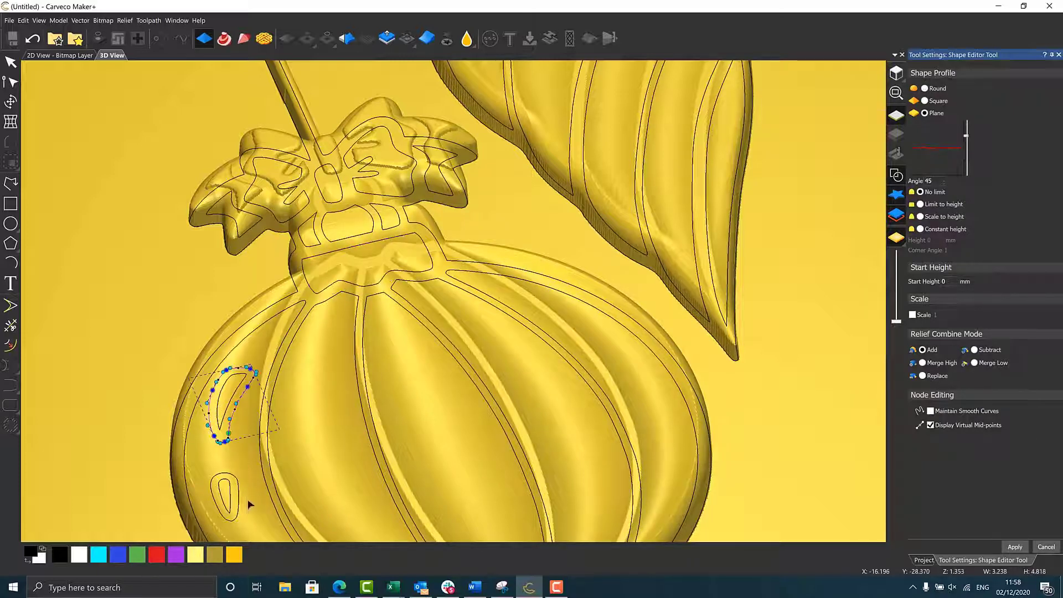
left_click_drag(256, 497, 198, 419)
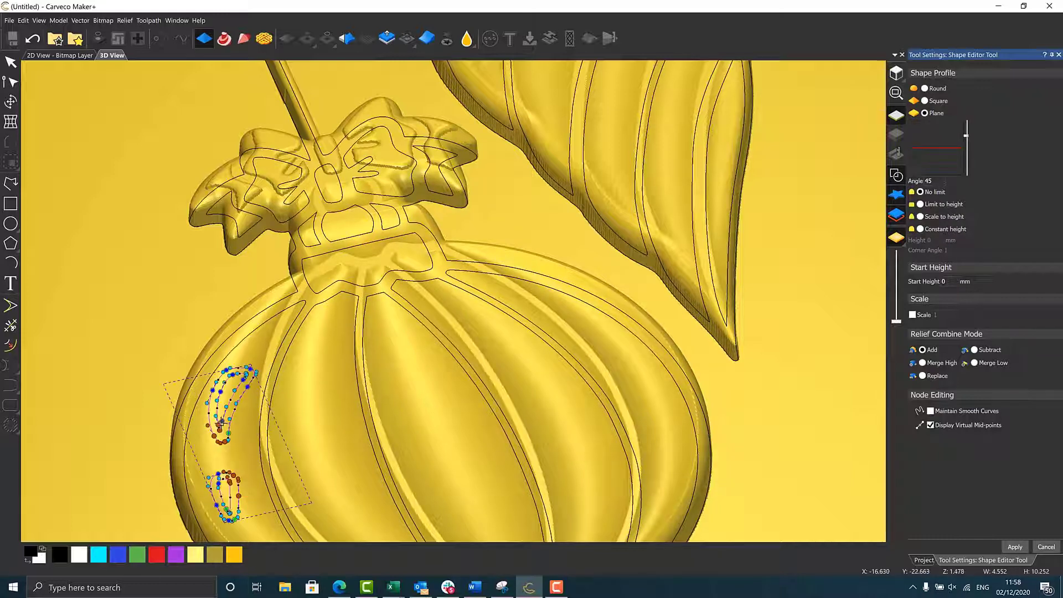
left_click(924, 89)
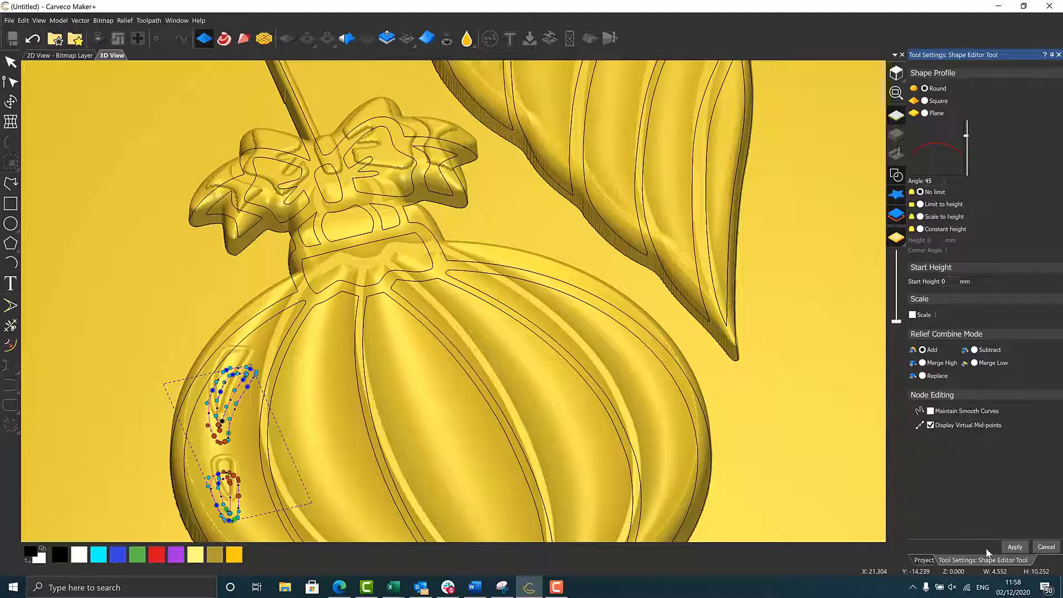
left_click(1014, 547)
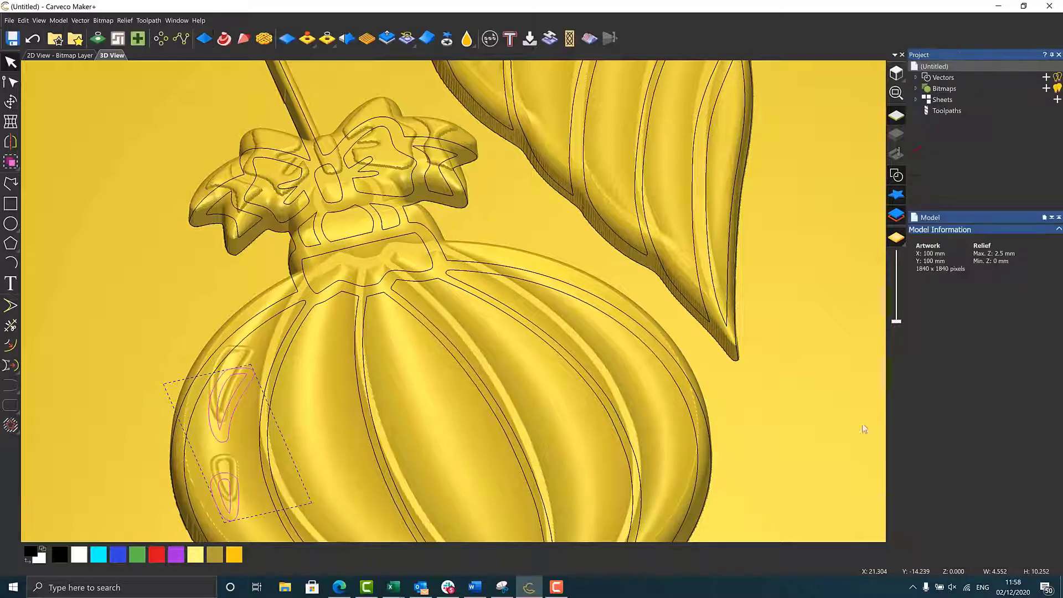
Step: Hide the vectors and examine the relief of both baubles from above and at an angle
left_click(895, 176)
scroll(596, 259, "down", 3)
left_click_drag(588, 258, 487, 202)
left_click_drag(680, 141, 495, 112)
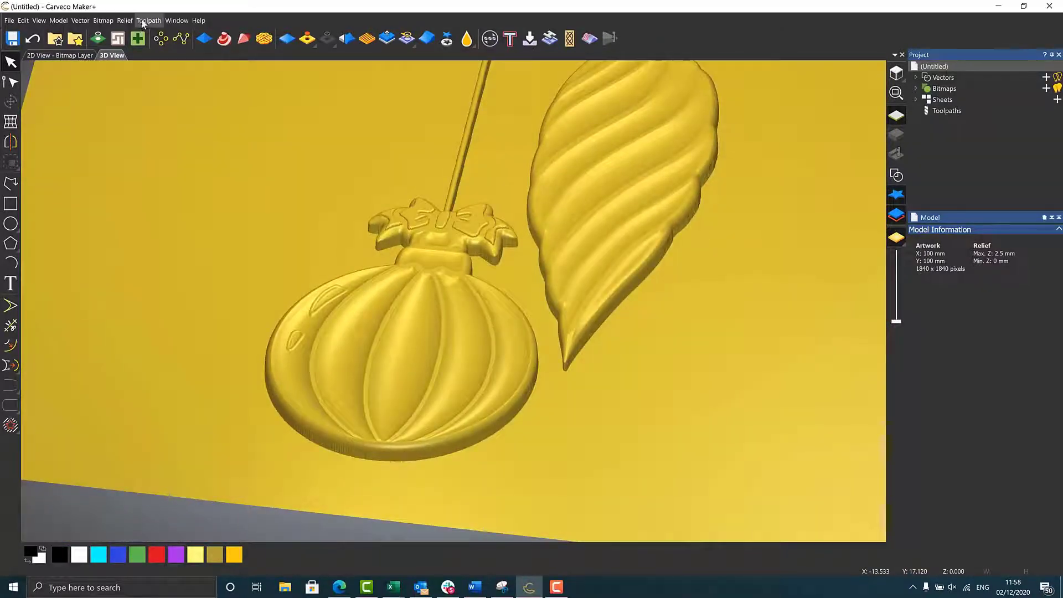
left_click(895, 73)
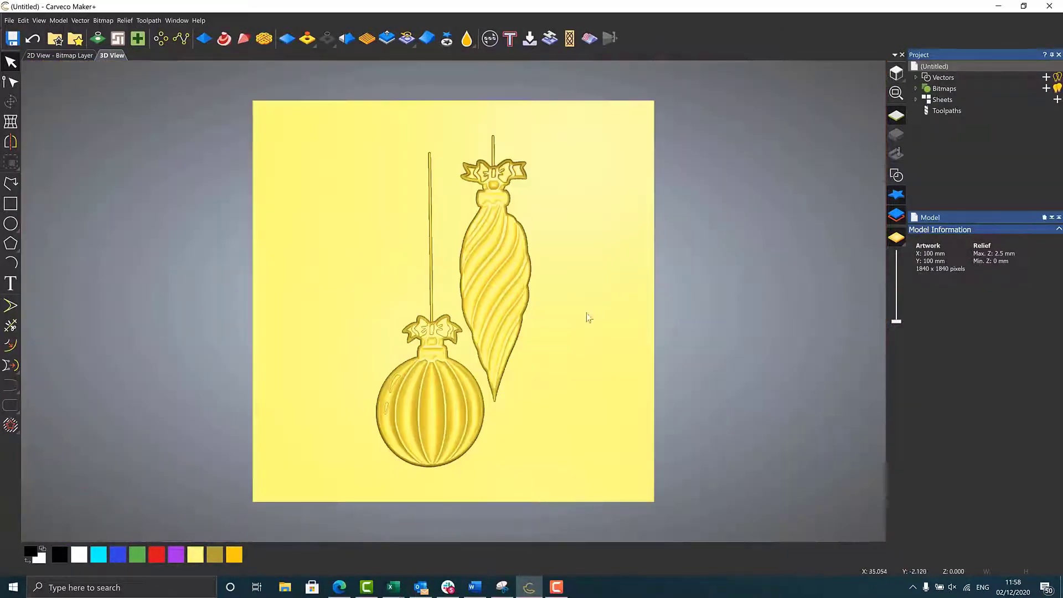
scroll(484, 346, "up", 1)
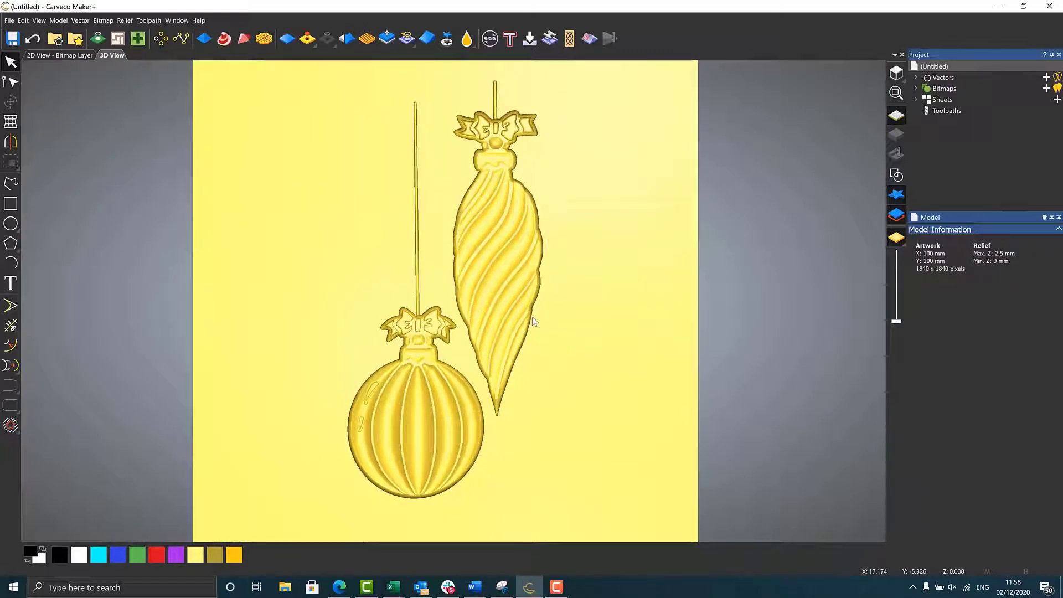
scroll(452, 355, "up", 1)
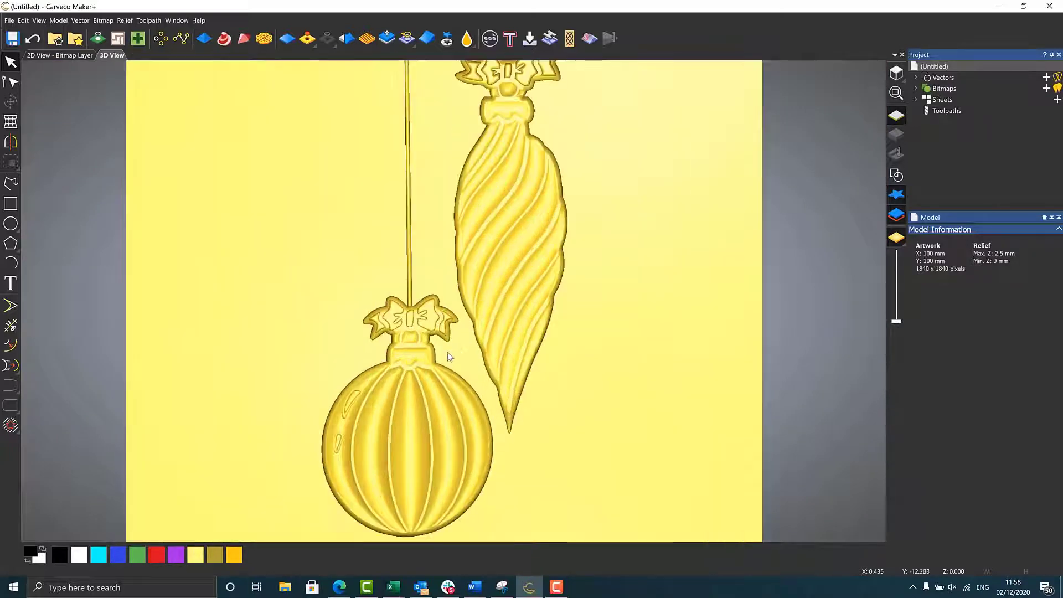
left_click_drag(471, 410, 483, 377)
scroll(482, 366, "up", 1)
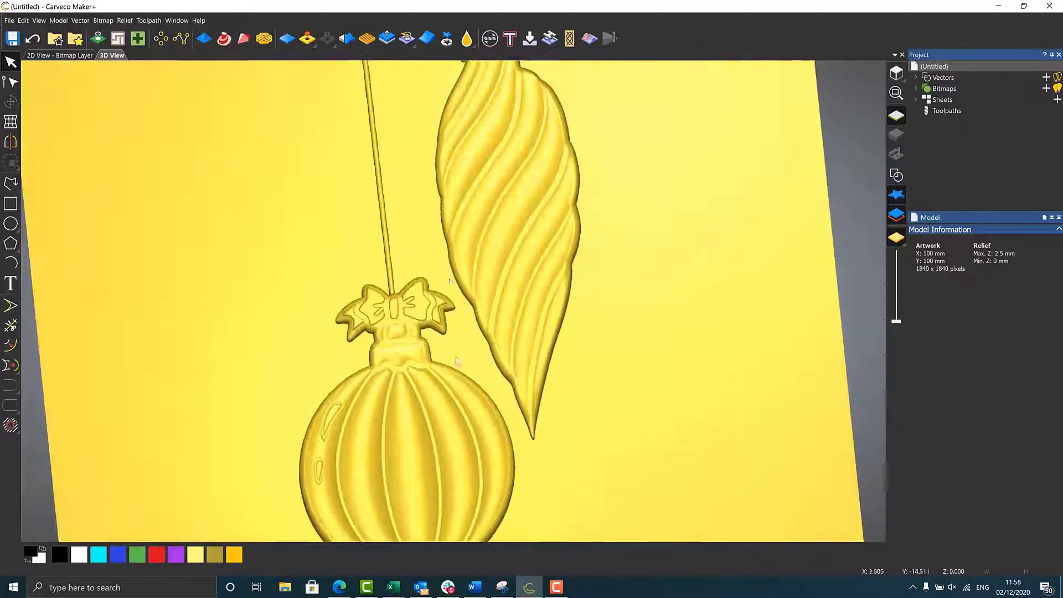
left_click_drag(429, 95, 494, 105)
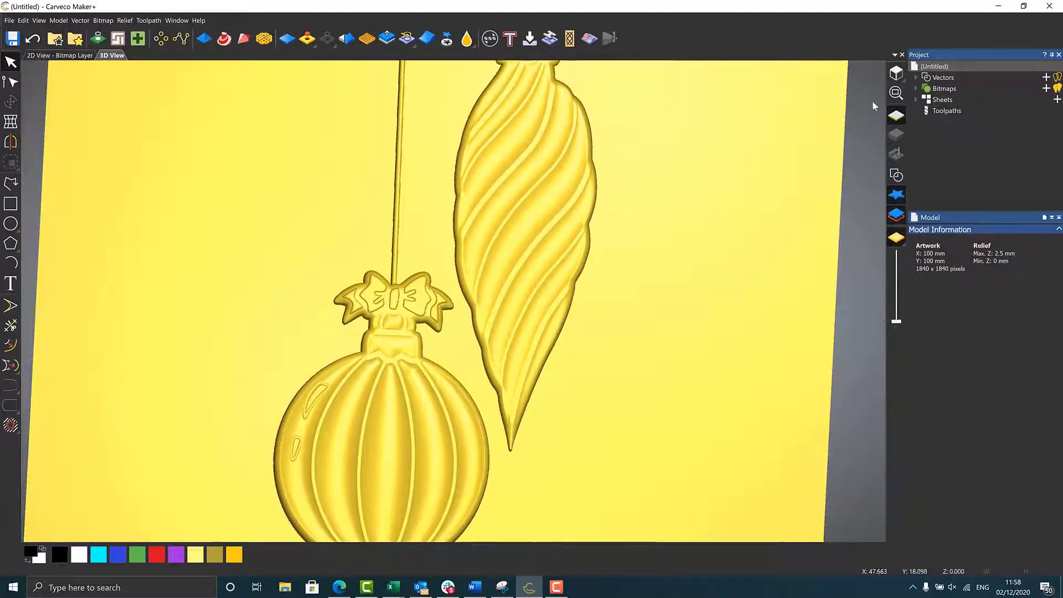